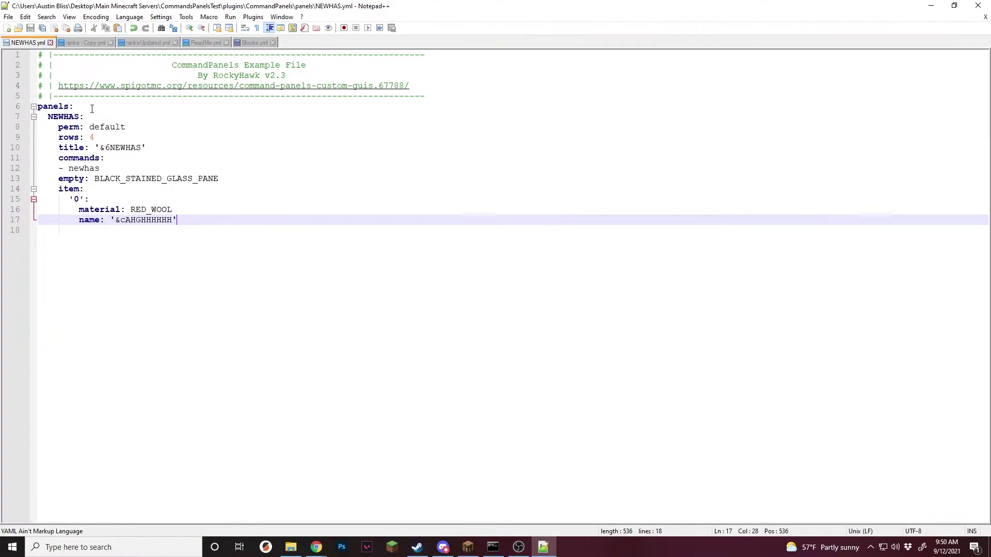
- Highlight the whole NEWHAS panel definition, then its name and permission lines
drag(64, 107, 294, 223)
click(295, 224)
drag(52, 113, 88, 127)
click(106, 126)
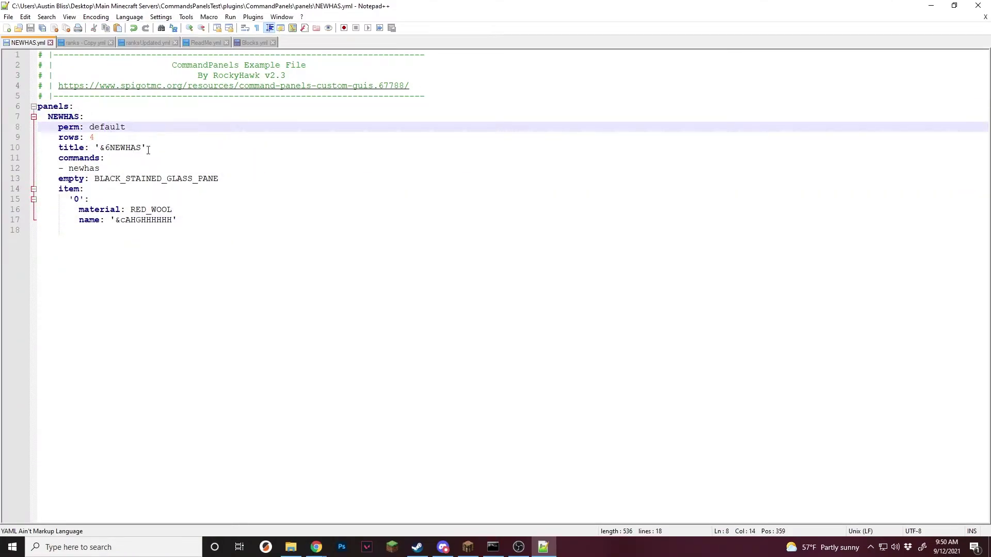
- Highlight the newhas command and the RED_WOOL item block, ending at the item name line
drag(148, 150, 69, 169)
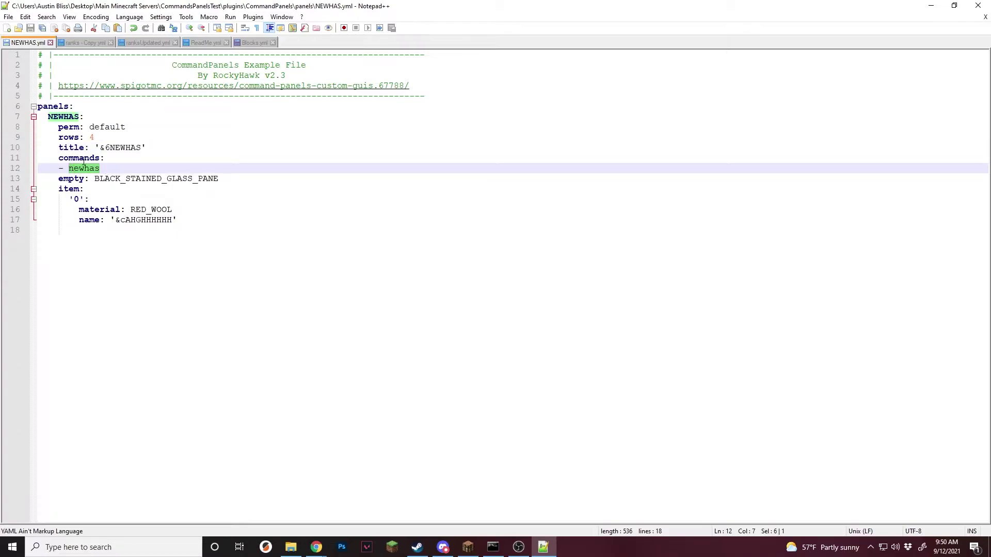
click(118, 165)
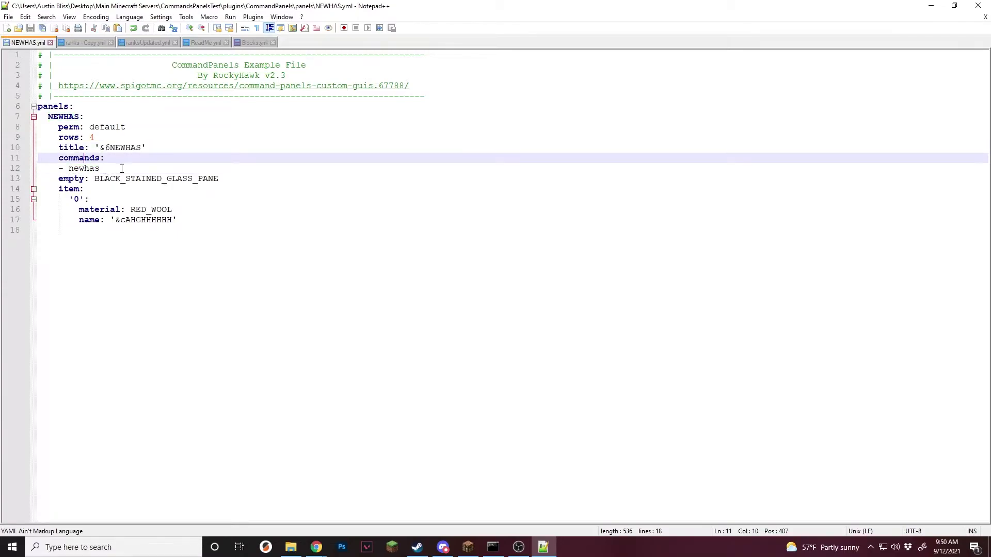
drag(177, 221, 70, 199)
click(186, 220)
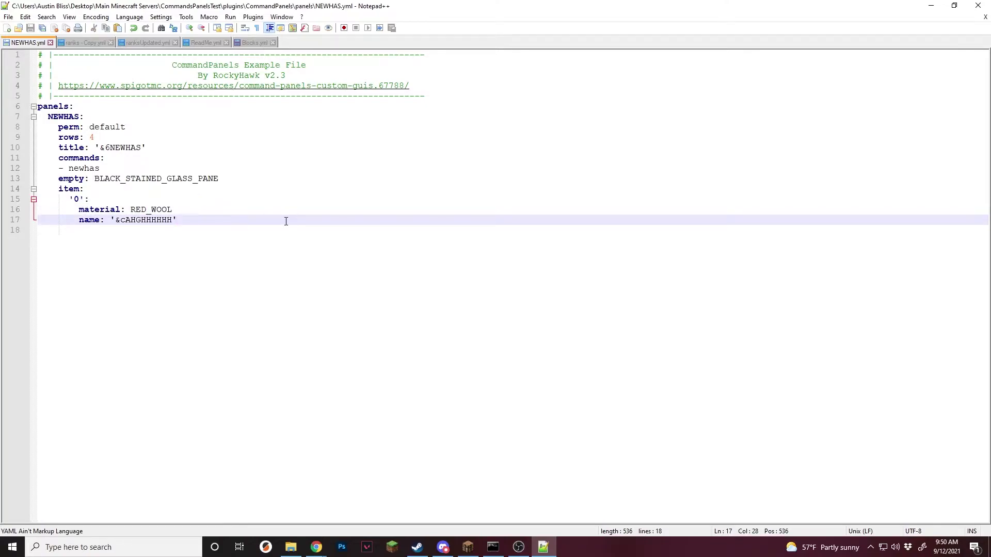
- Add a has0: block under the item with indented value0: and compare0: entries
key(Return)
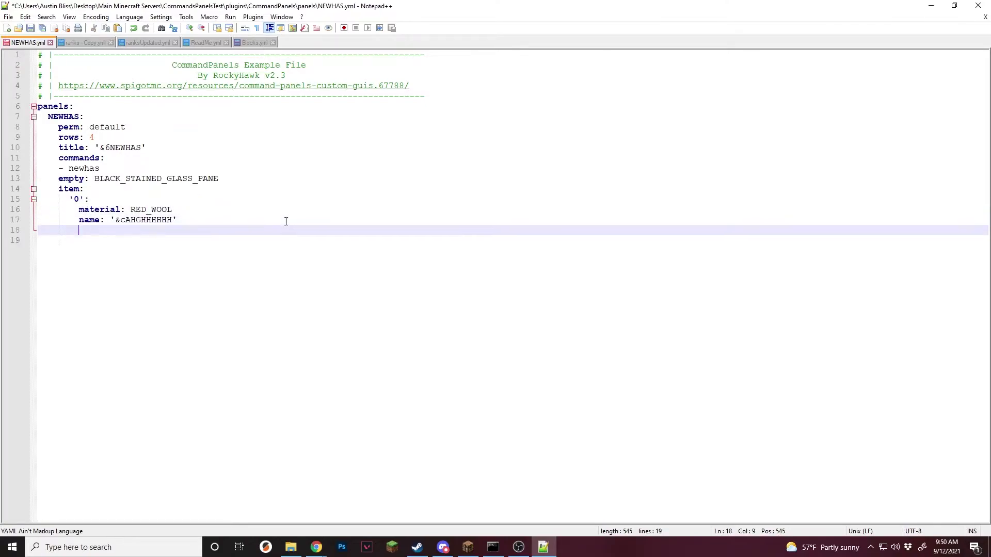
text(has0")
key(BackSpace)
text(:)
key(Return)
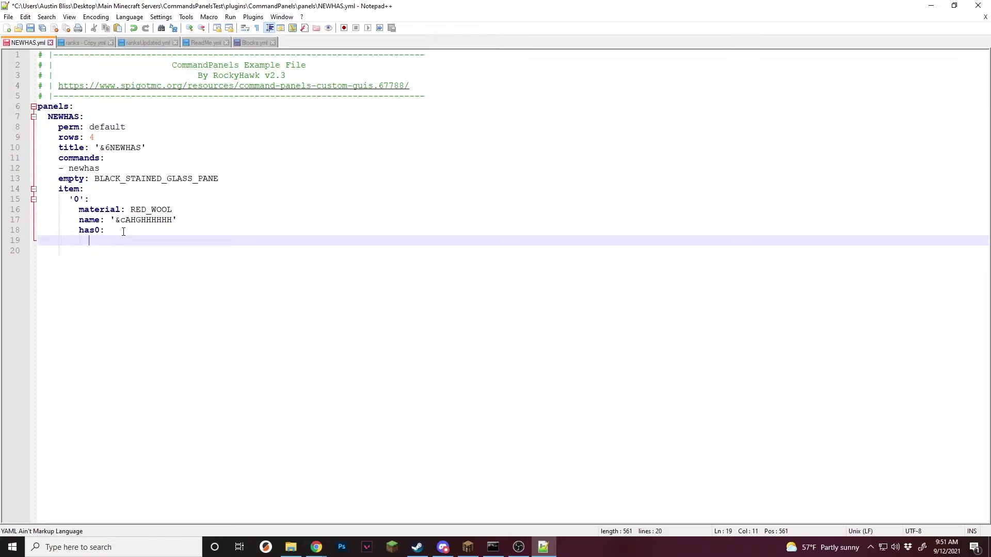
text(value0:)
key(Return)
text(com)
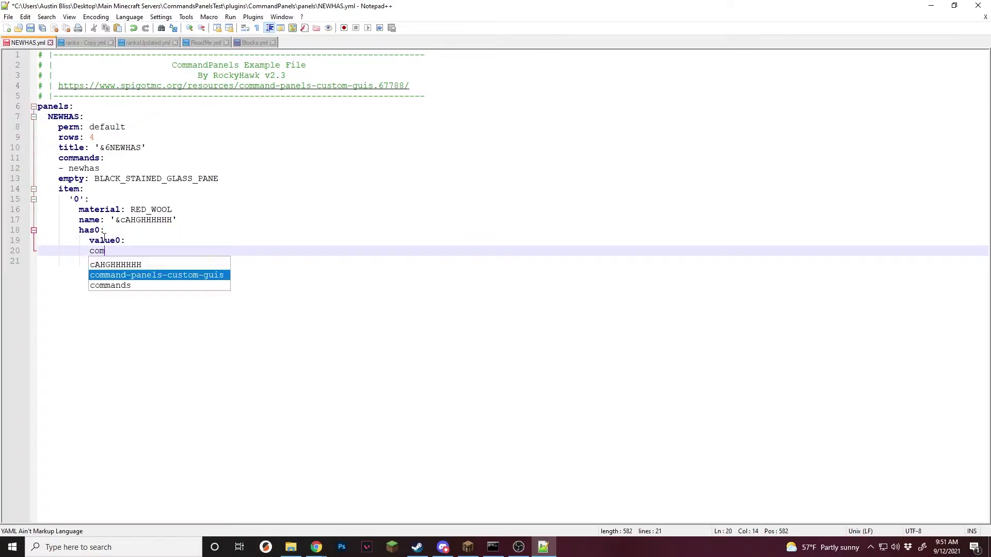
text(pare0:)
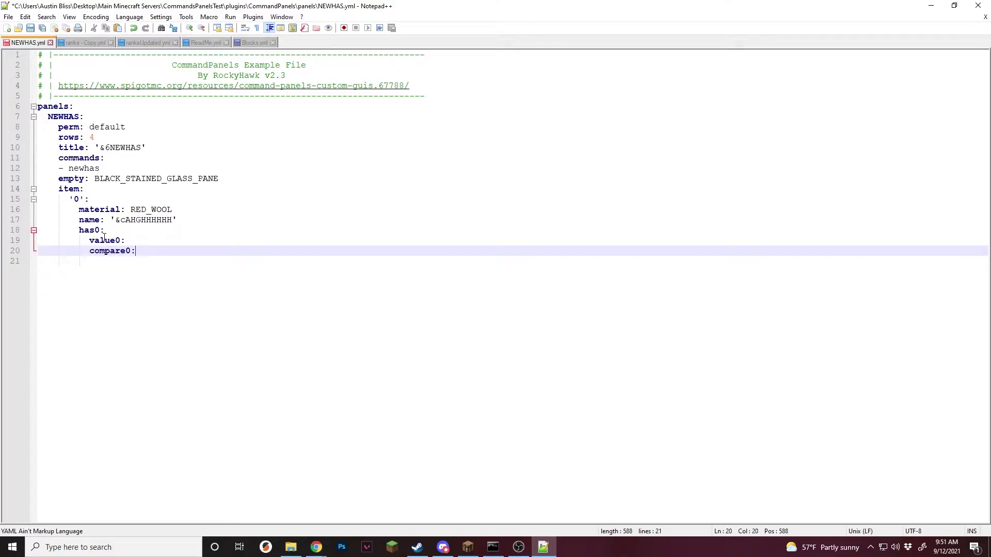
- Fill value0 with the player's username, then go to the compare0 line
click(116, 241)
click(114, 248)
click(110, 241)
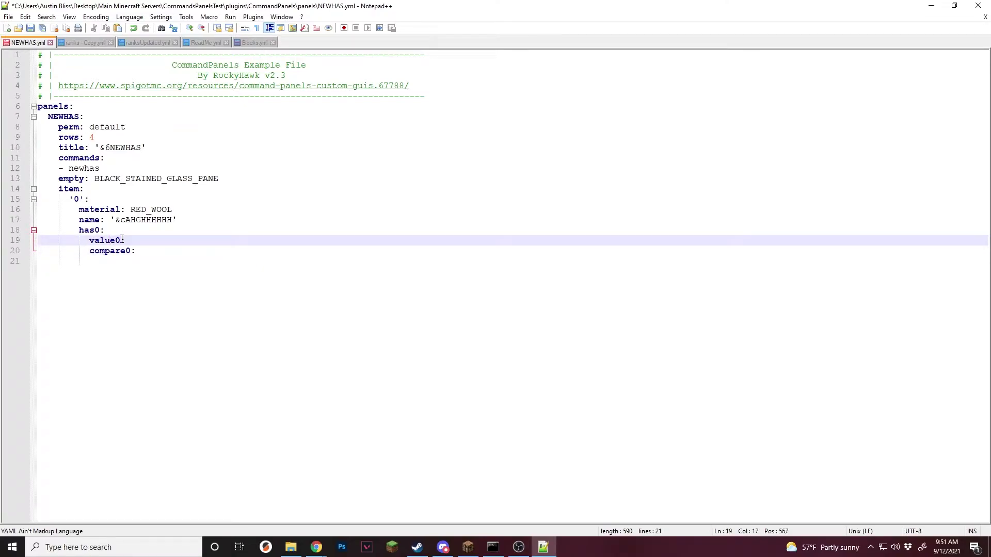
click(131, 251)
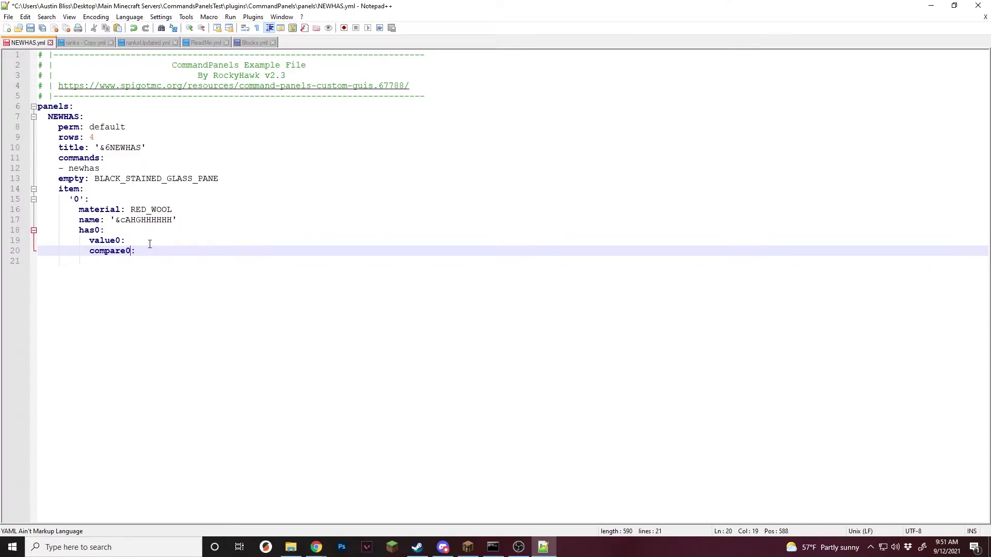
key(Up)
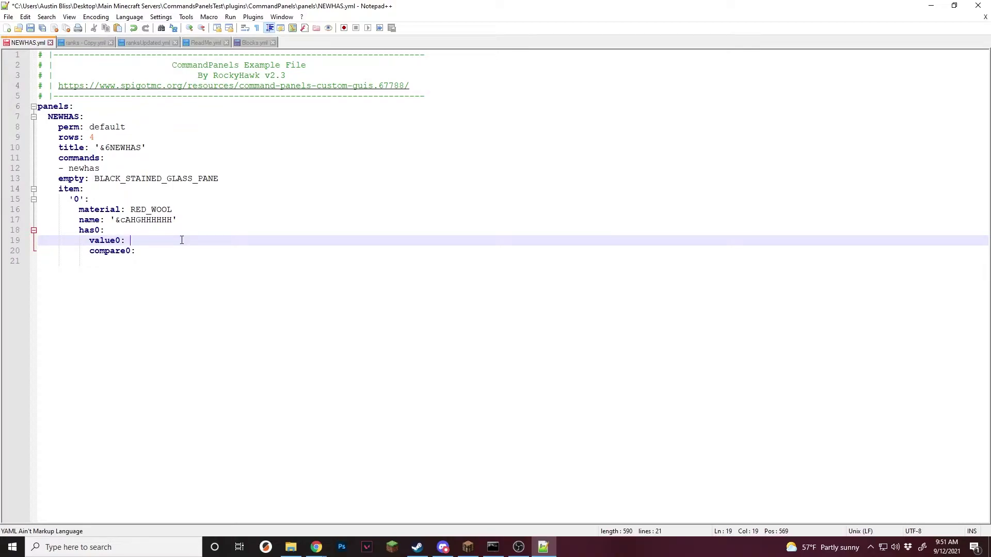
text(TinyTank800)
click(149, 249)
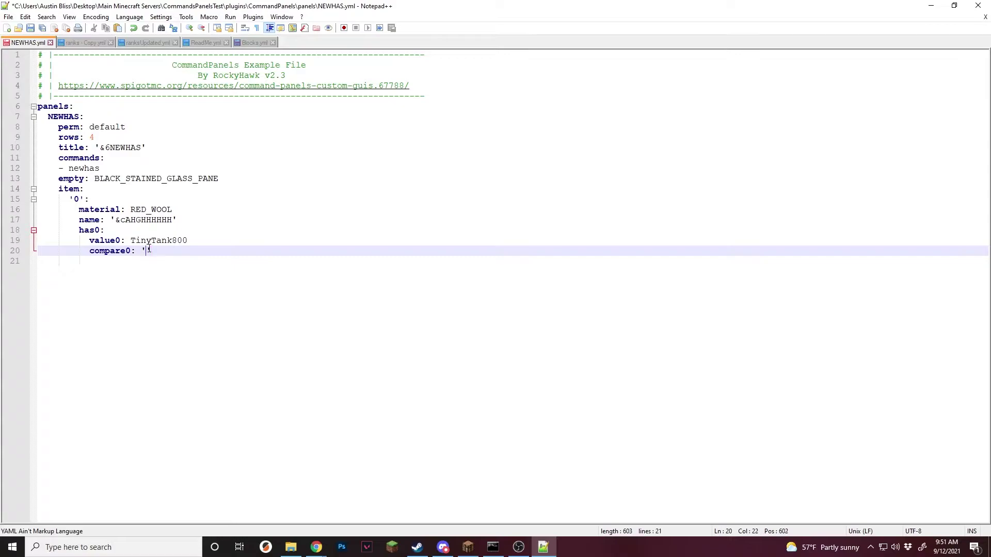
- Enter '%cp-player-name%' as the compare0 value and open a new line beneath it inside has0
text('&cp-player-name%)
drag(236, 252, 131, 241)
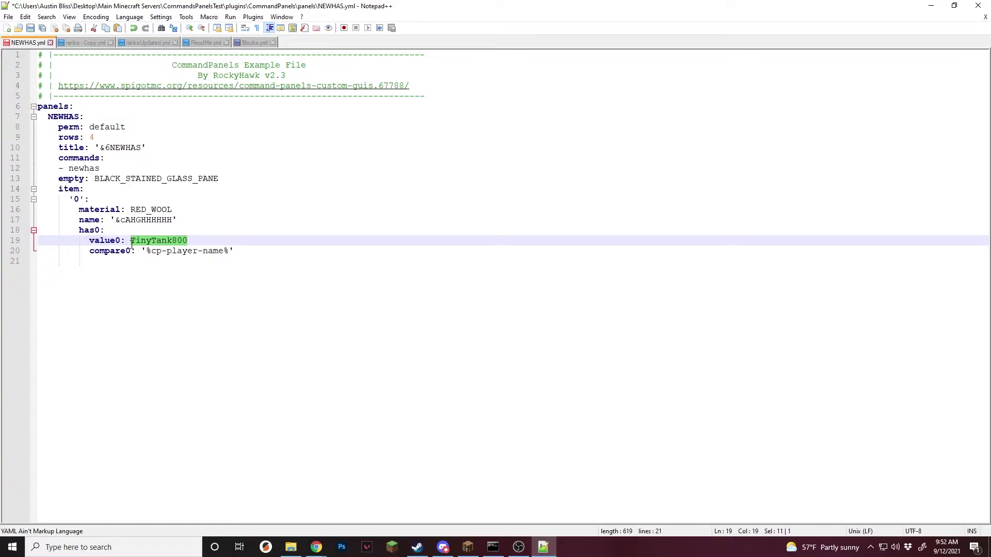
click(259, 254)
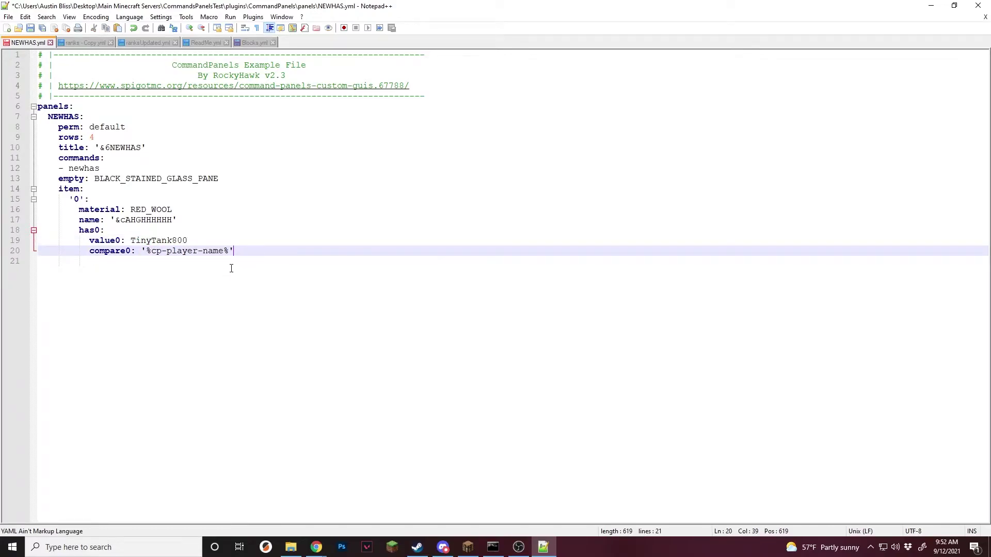
key(Home)
key(Return)
key(Up)
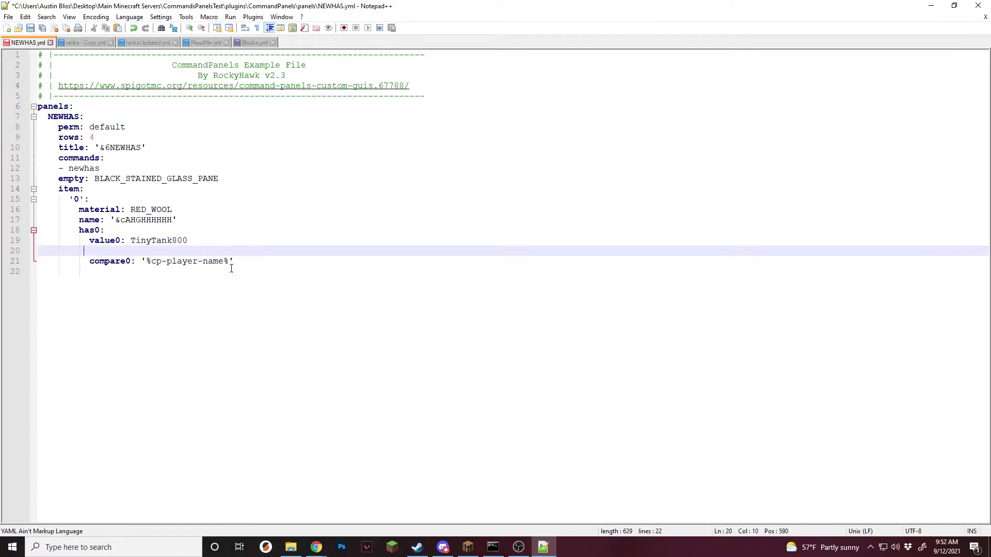
key(BackSpace)
key(BackSpace)
key(BackSpace)
key(BackSpace)
key(BackSpace)
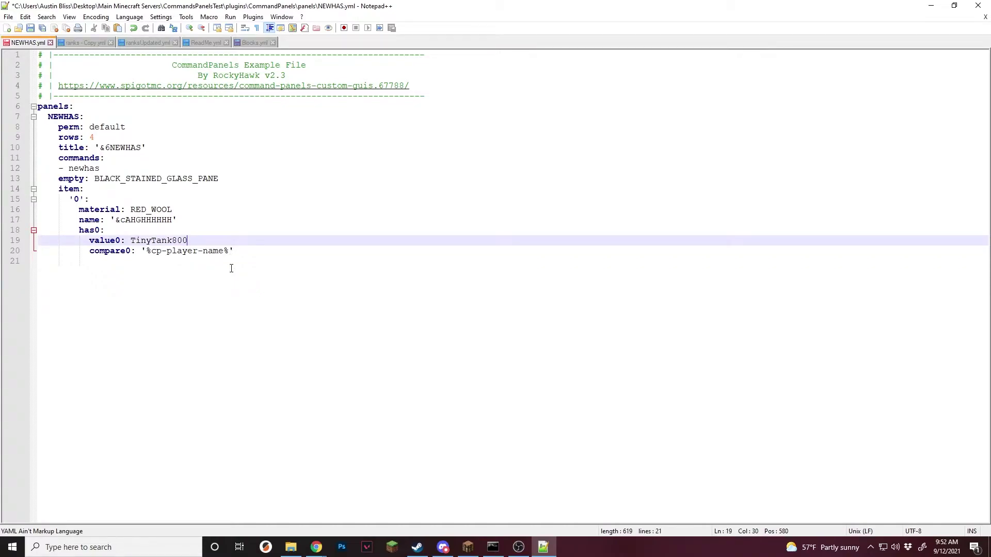
click(257, 250)
key(Return)
- Add a material: cps= entry with the player's username under compare0
text(material:)
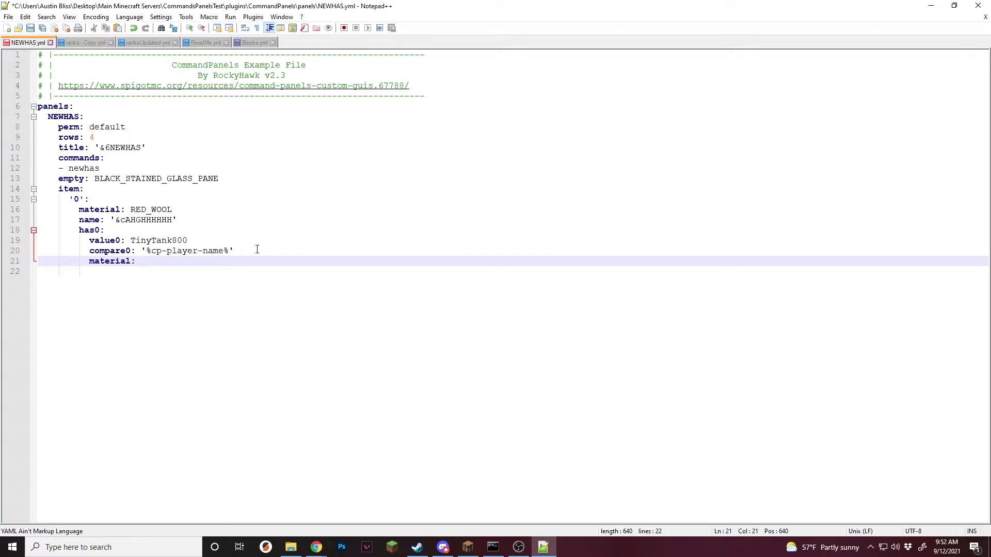
text( cps= TinyTank800)
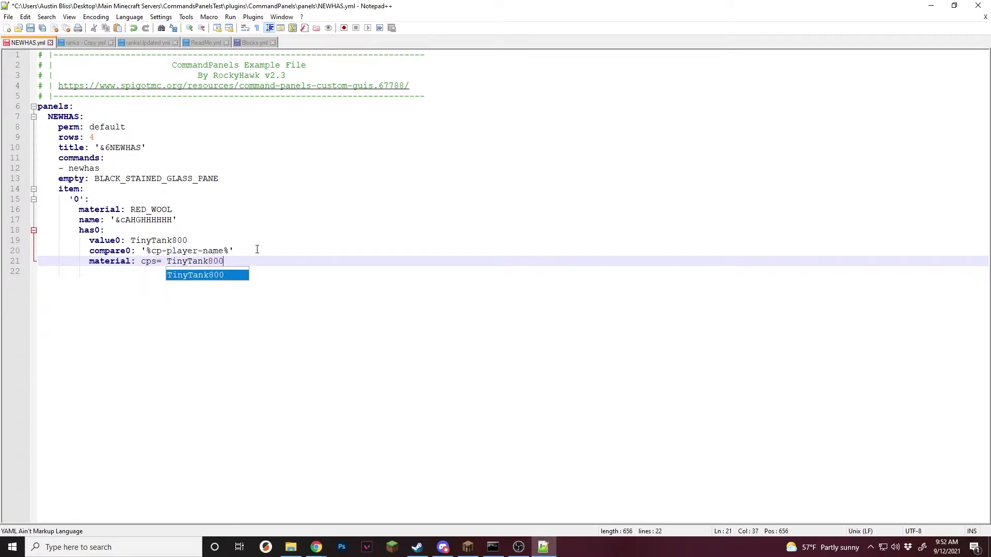
key(Escape)
click(283, 241)
key(ctrl+s)
- Add name: 'You are' plus the player's username and save NEWHAS.yml
click(269, 261)
key(Return)
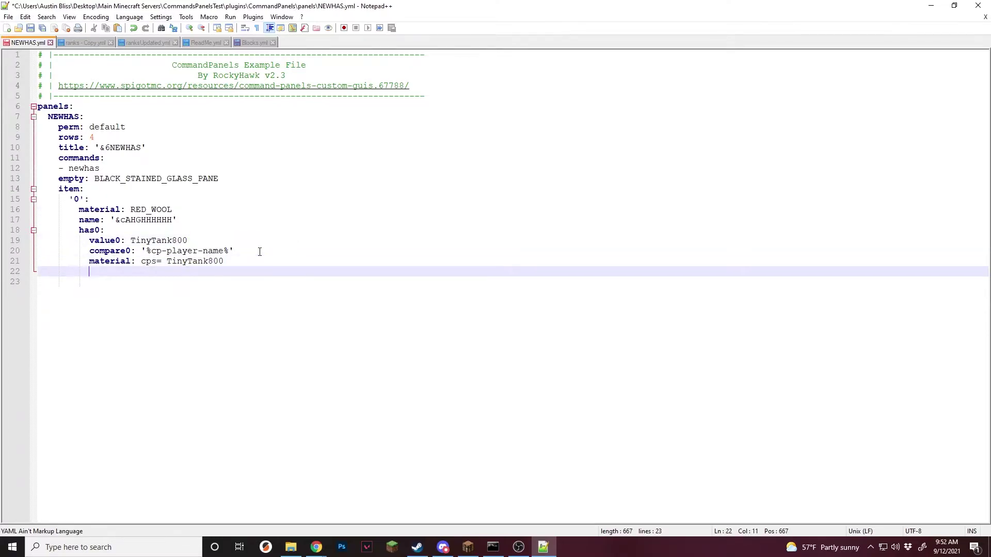
text(name: 'You a)
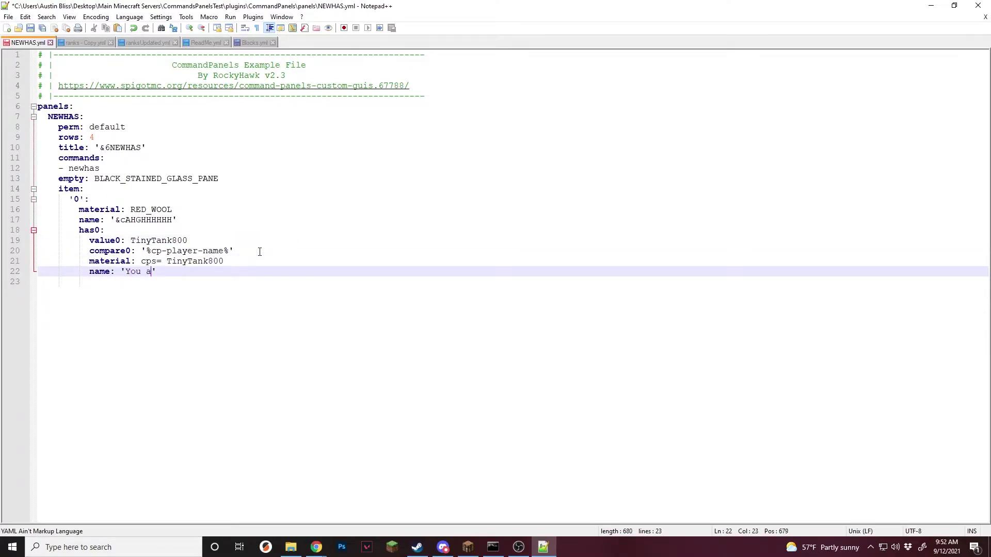
text(re tinytank800)
key(ctrl+s)
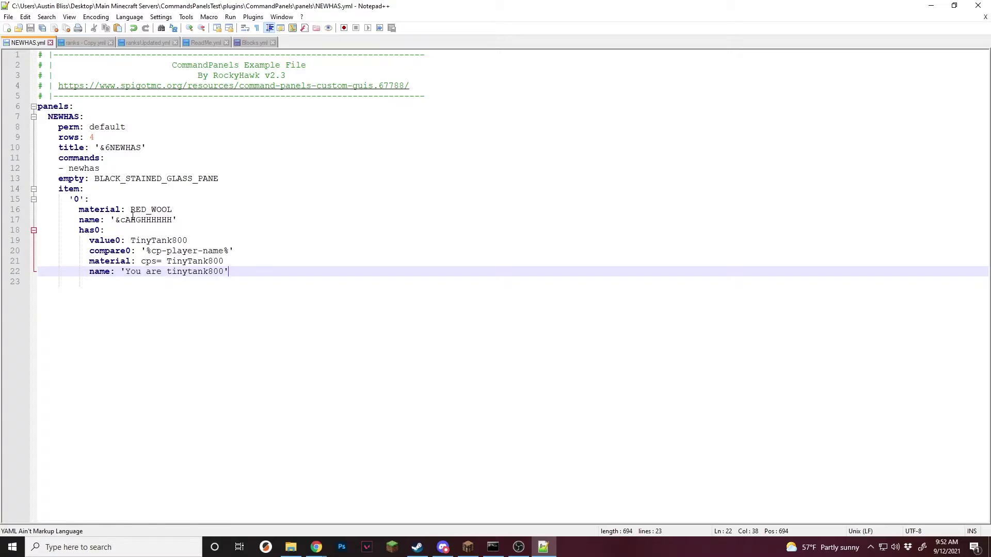
double_click(132, 240)
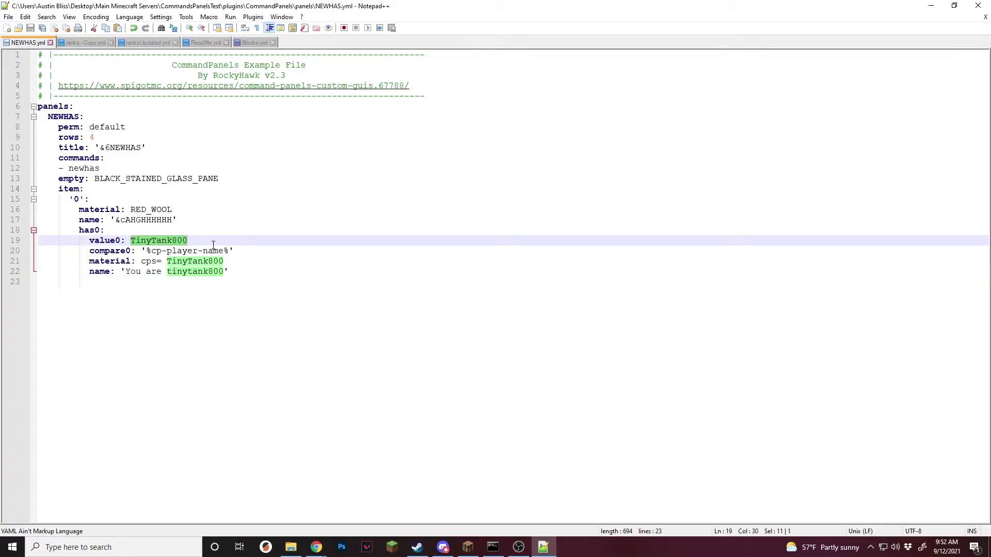
- Highlight the has0 material and name lines, then the red wool item's lines
drag(234, 274, 88, 261)
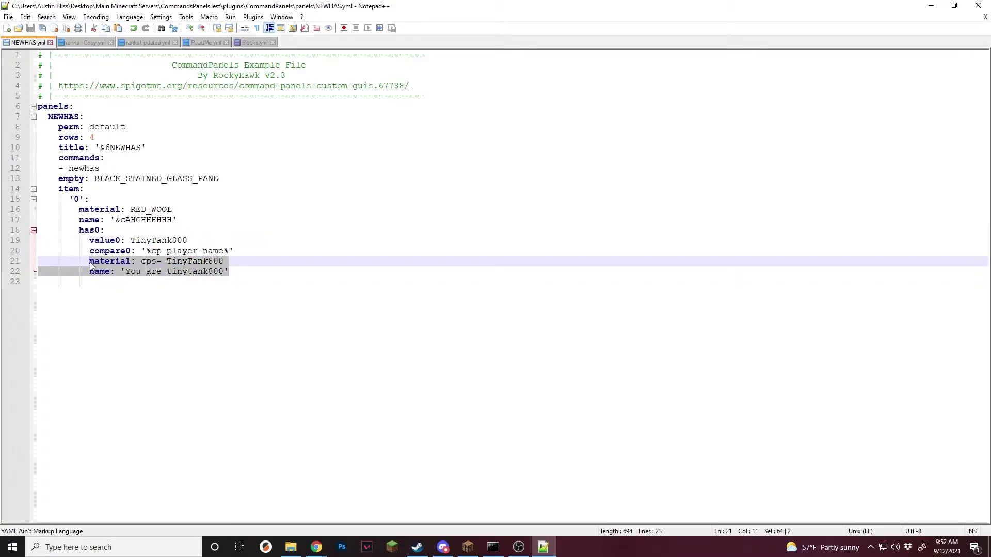
drag(180, 220, 80, 211)
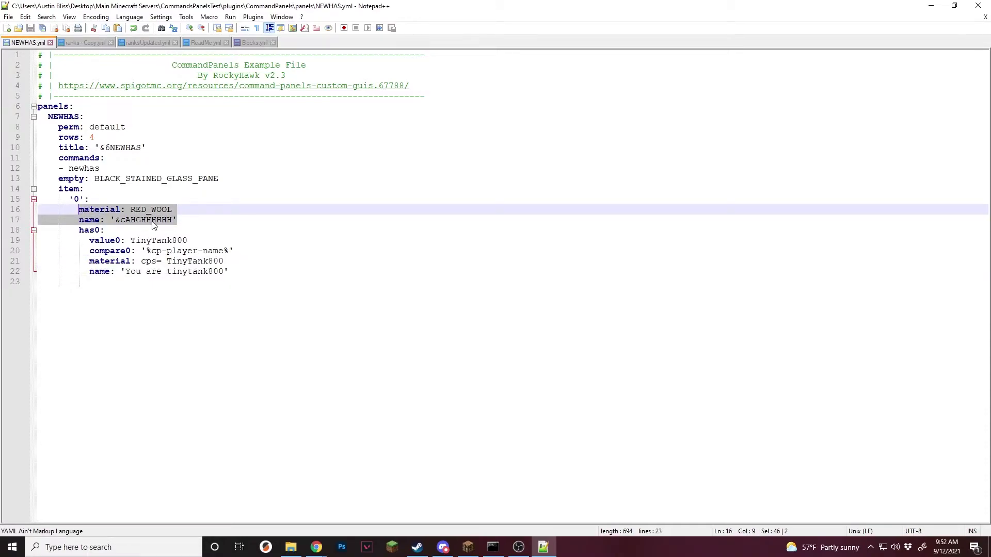
click(153, 222)
drag(172, 221, 114, 221)
click(205, 220)
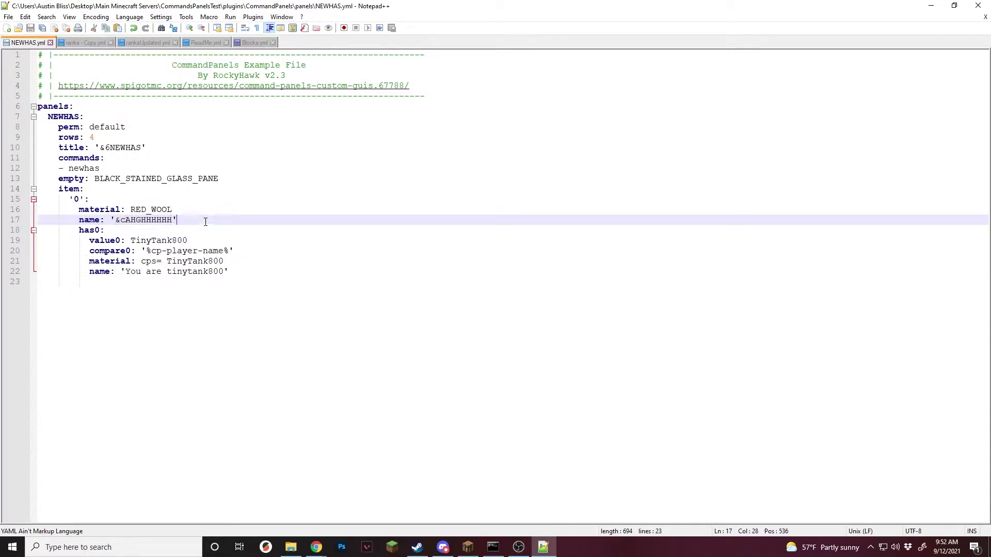
key(shift+Up)
key(shift+Home)
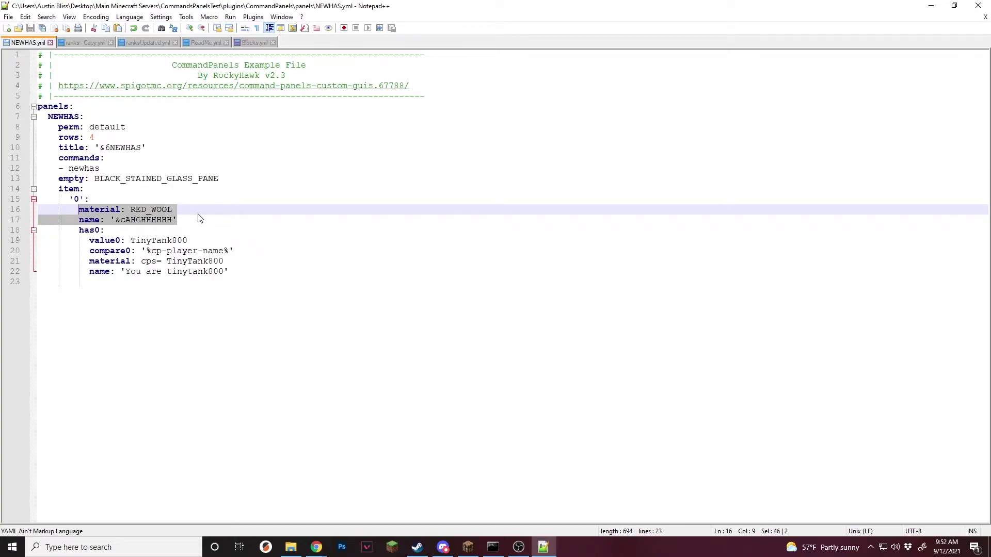
click(173, 221)
- Replace AHGHHHHHH in the item name with 'Default/Fallback item' and save the file
drag(173, 221, 126, 220)
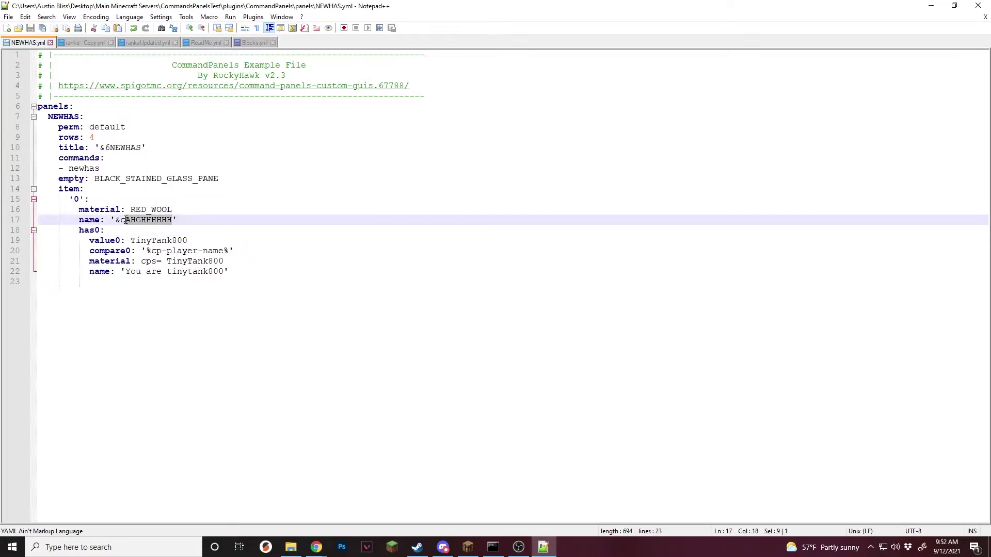
text(Defaultt)
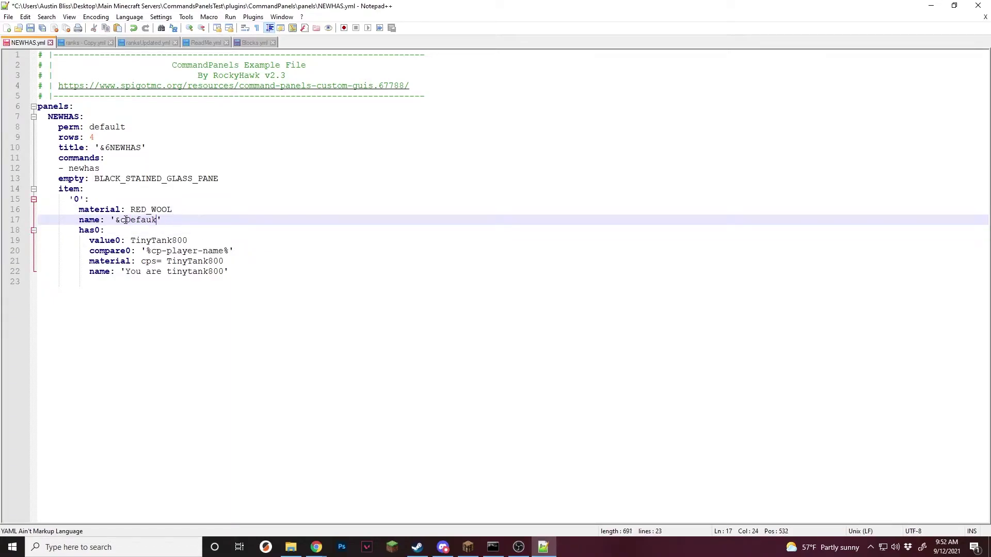
key(BackSpace)
text(/Fallback item)
key(End)
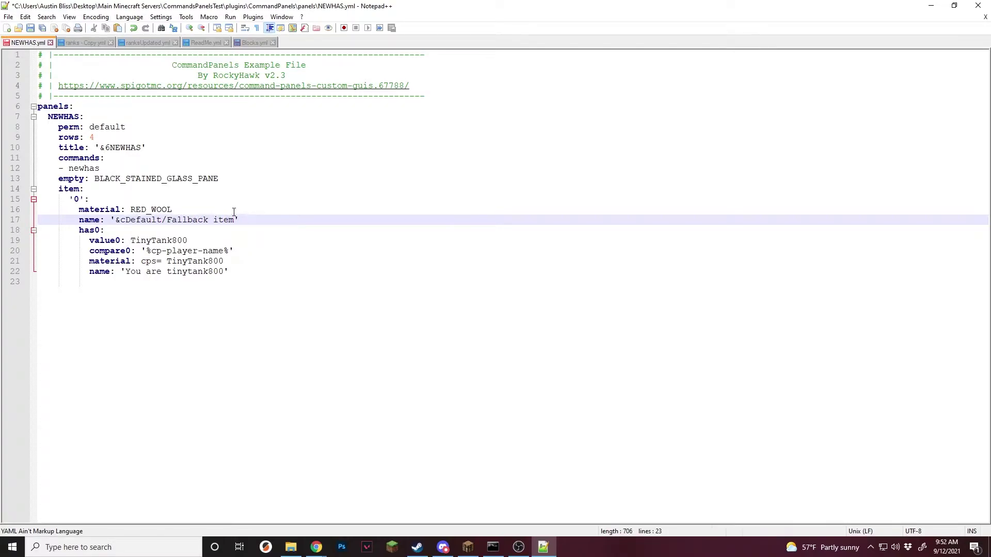
key(ctrl+s)
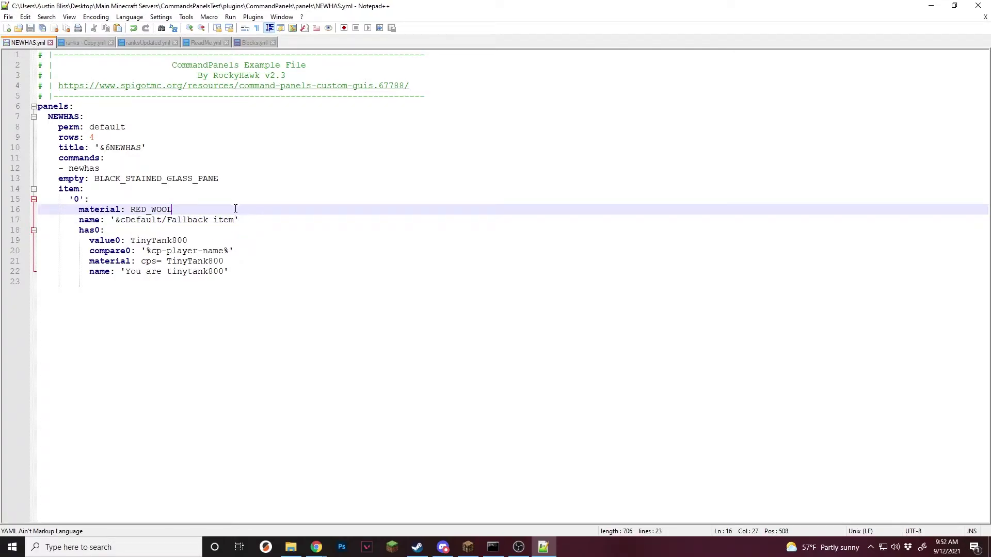
- Highlight the has0 permission block and the fallback material and name lines
double_click(162, 220)
drag(269, 221, 277, 232)
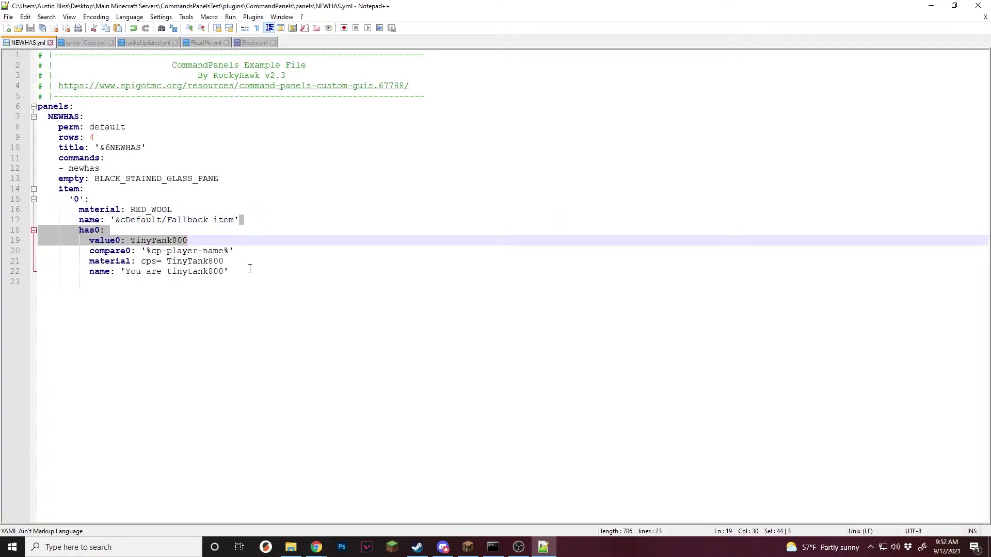
drag(249, 272, 79, 230)
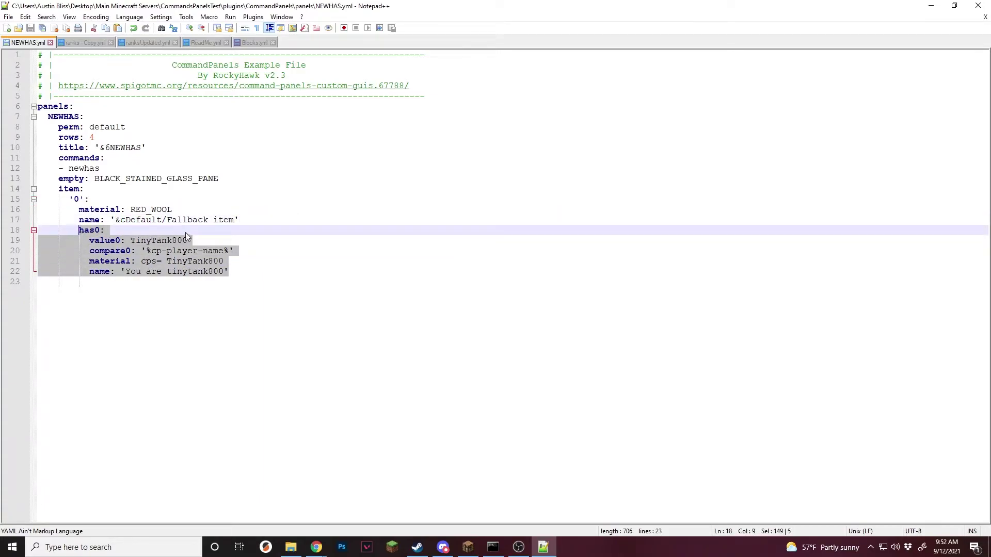
drag(162, 220, 80, 211)
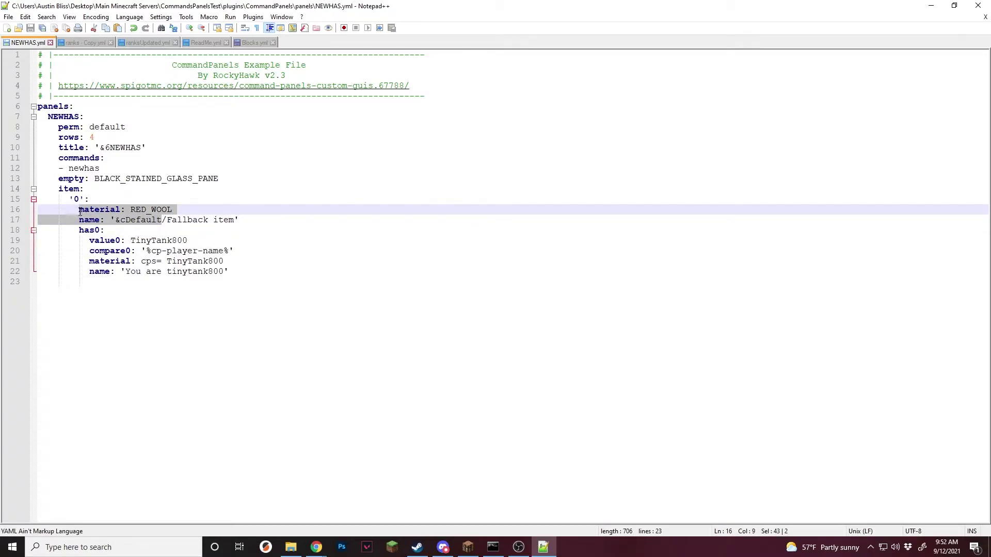
click(98, 231)
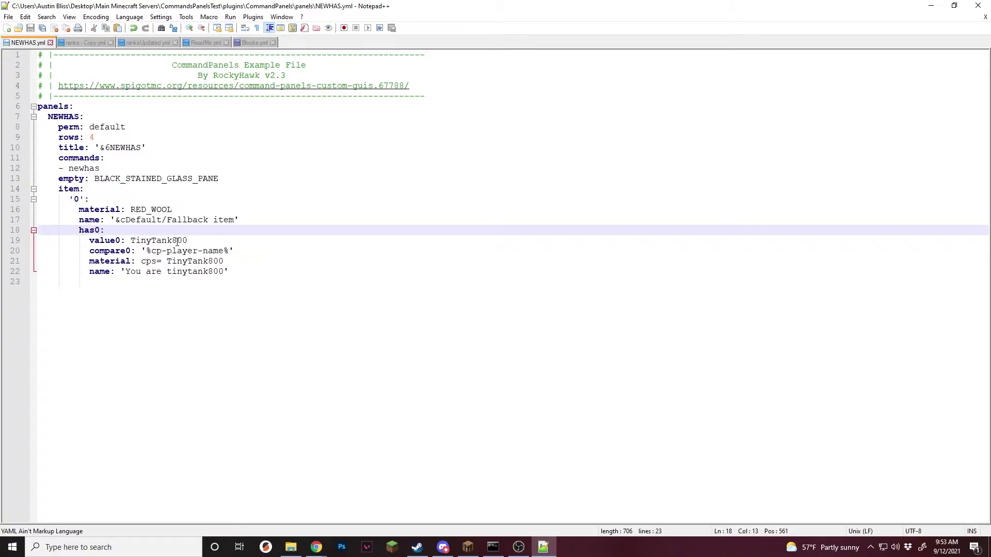
click(193, 241)
click(182, 299)
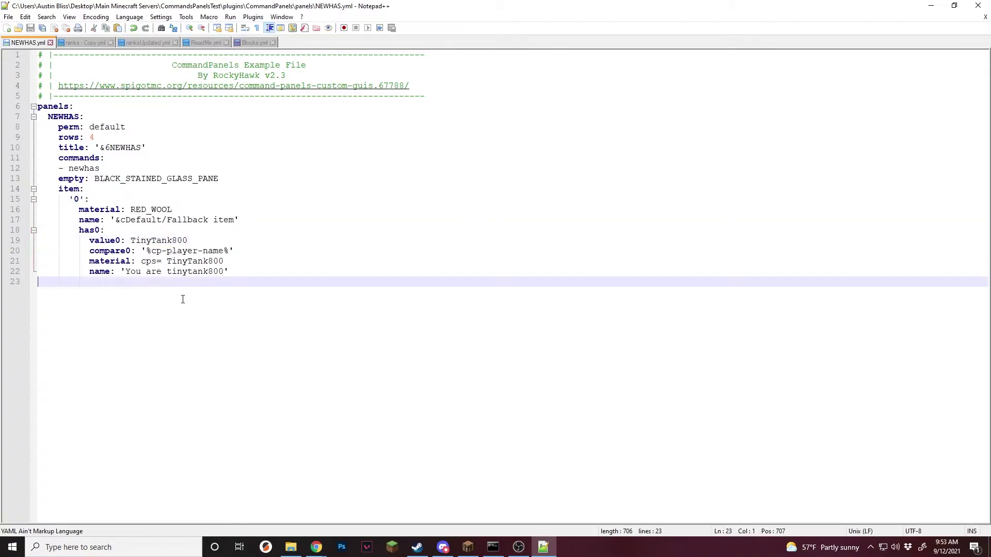
click(182, 260)
- Compare the fallback RED_WOOL item lines with the has0 value0, compare0, material and name entries
drag(239, 220, 167, 220)
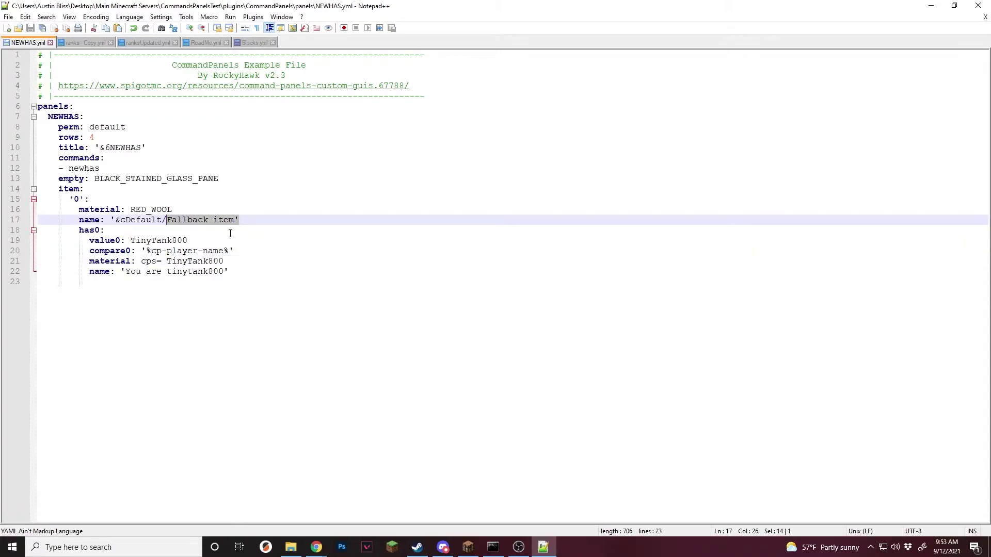
click(250, 220)
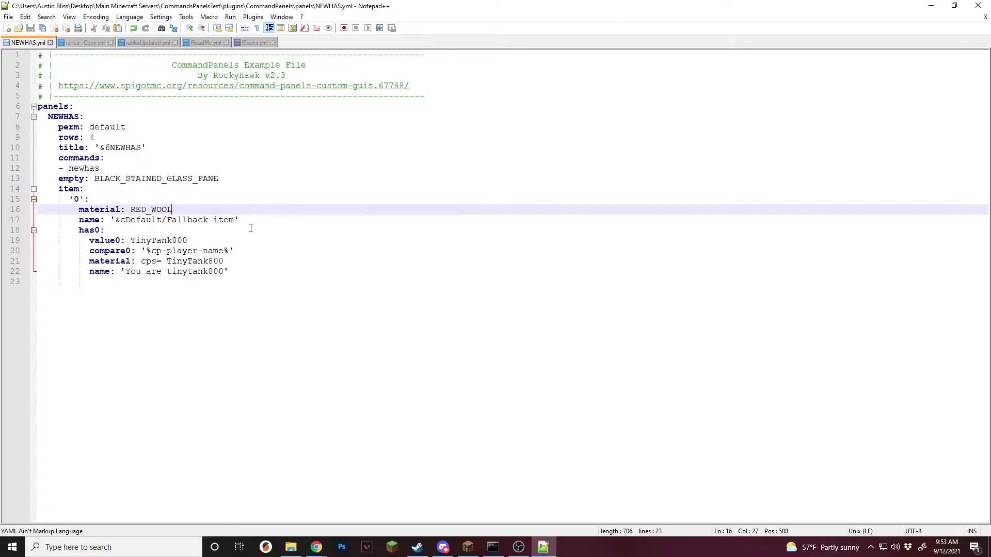
drag(237, 220, 76, 209)
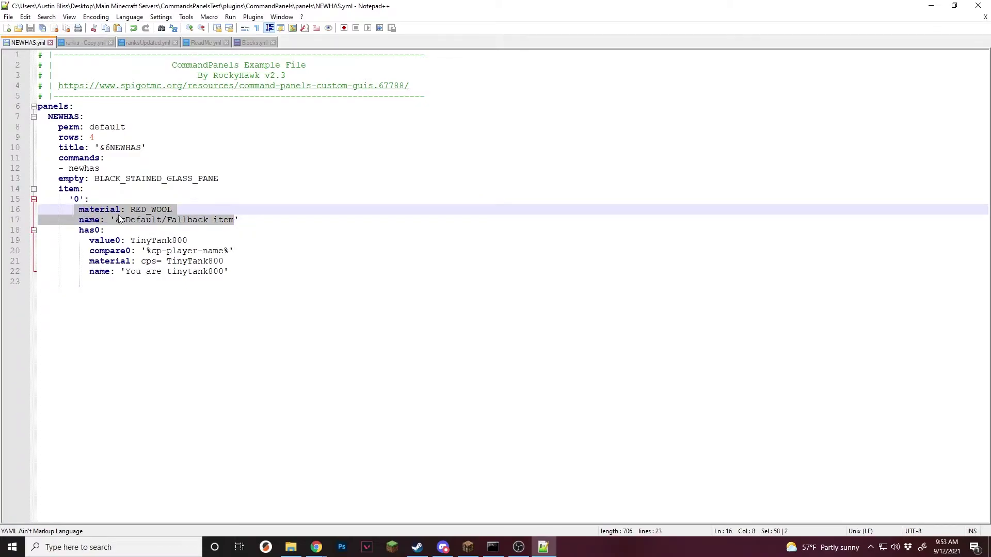
click(236, 219)
drag(253, 220, 78, 208)
click(255, 219)
drag(256, 220, 79, 208)
click(207, 241)
click(243, 261)
drag(246, 279, 93, 239)
click(278, 262)
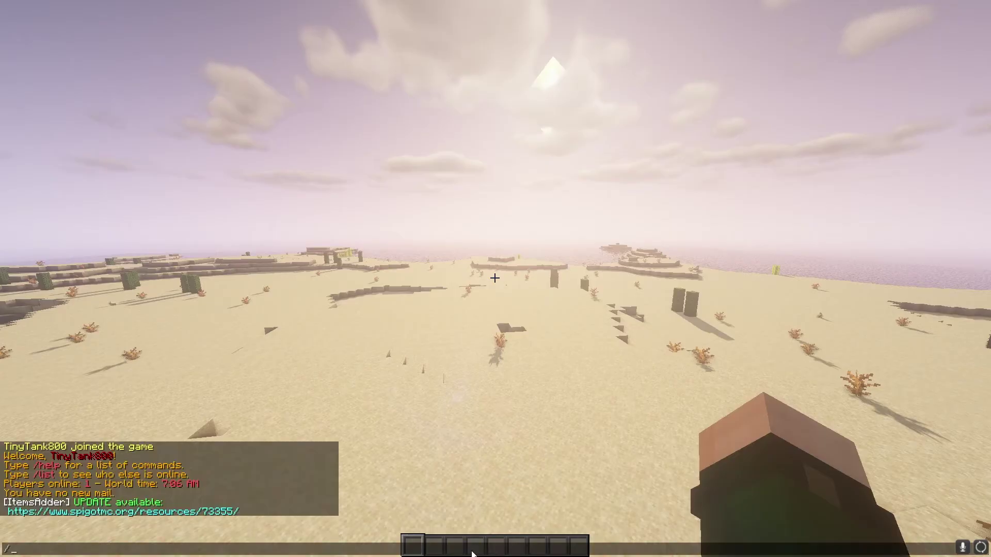
- Reload CommandPanels with /cpr, then open /newhas and inspect its slots
text(/cpr)
key(Return)
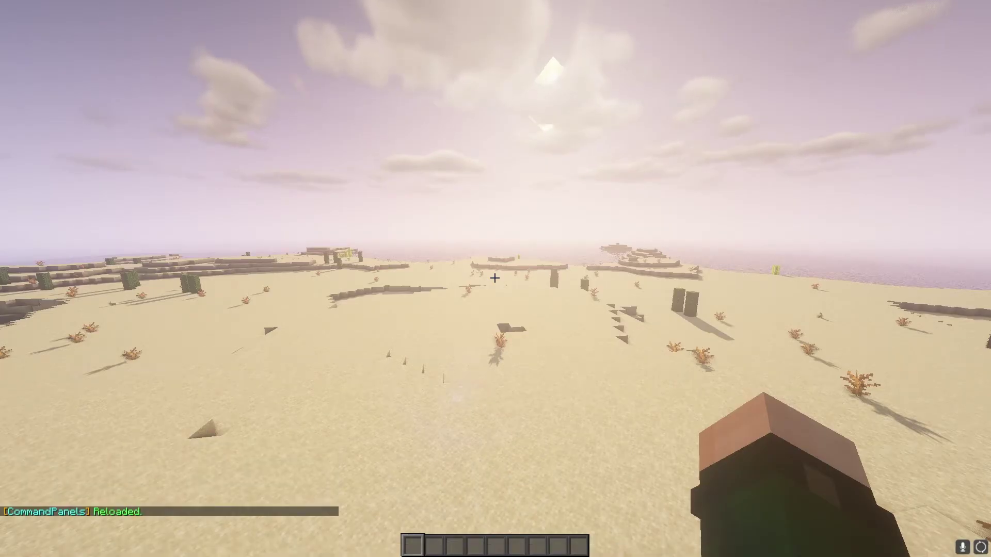
text(/newhas)
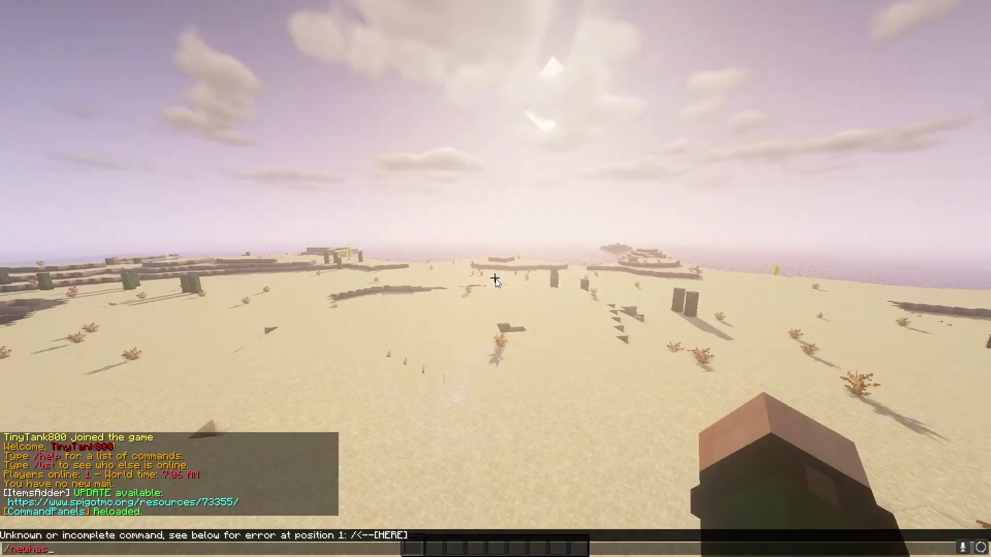
key(Return)
mouse_move(417, 213)
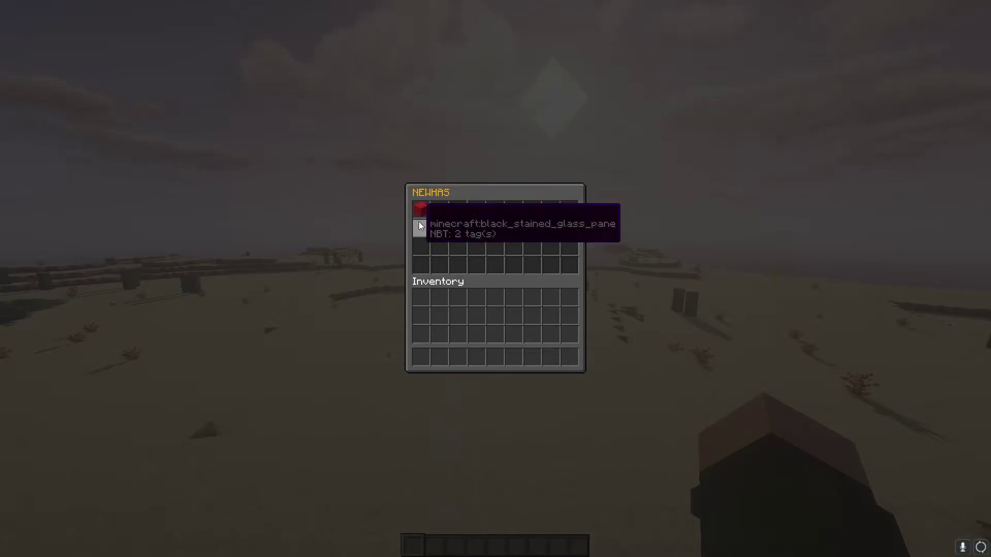
- Back in Notepad++, change value0 to '%cp-player-name% HASPERM'
key(alt+Tab)
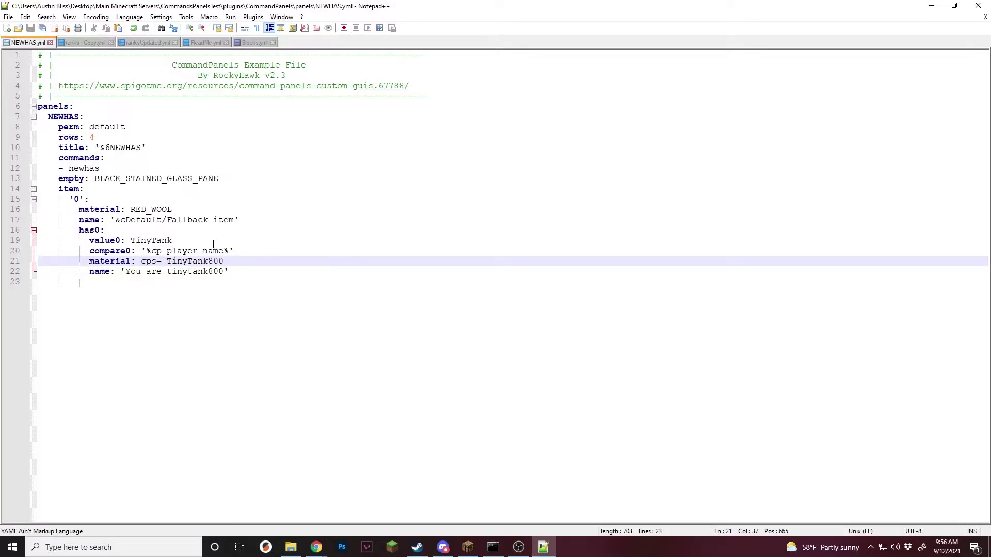
drag(172, 240, 132, 241)
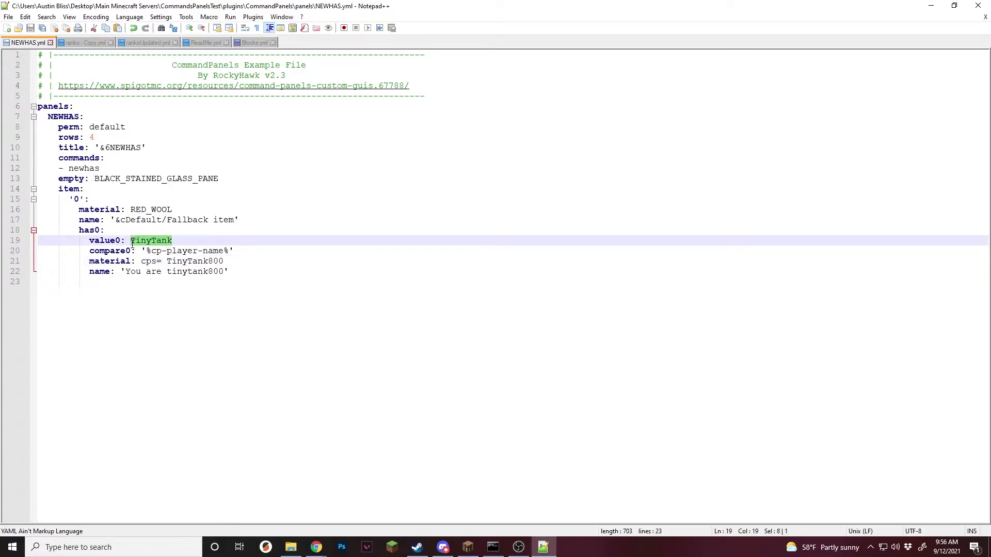
text('')
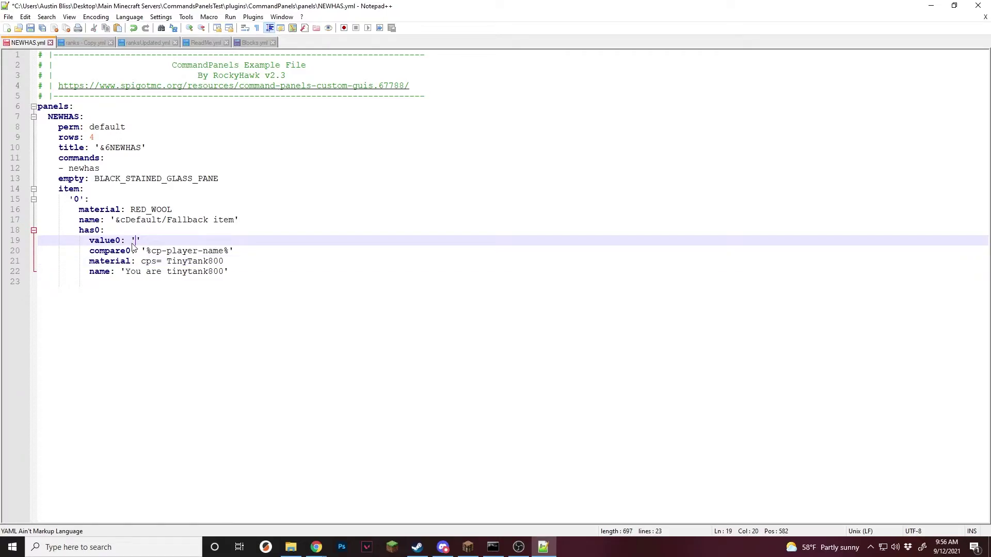
text(%c)
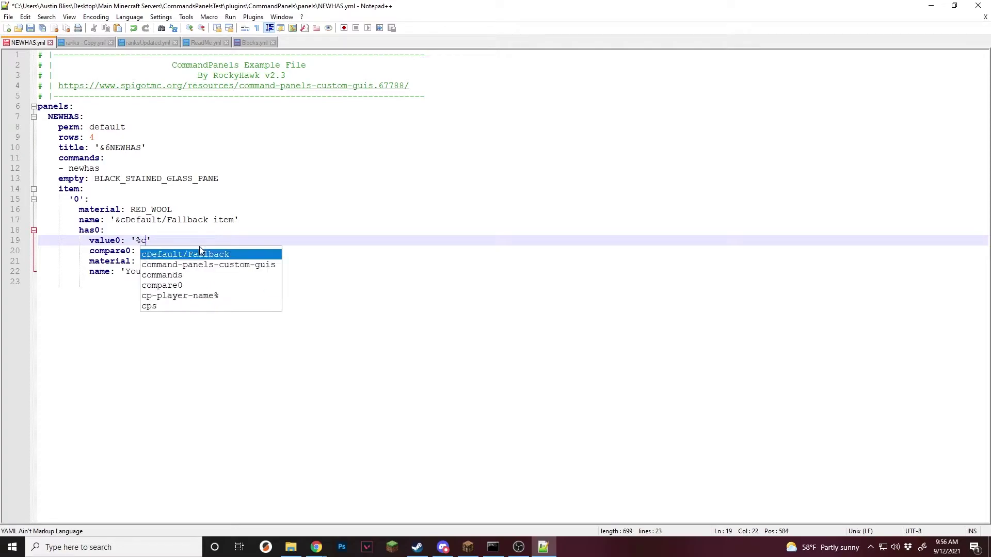
text(p-player-)
text(name% HAS)
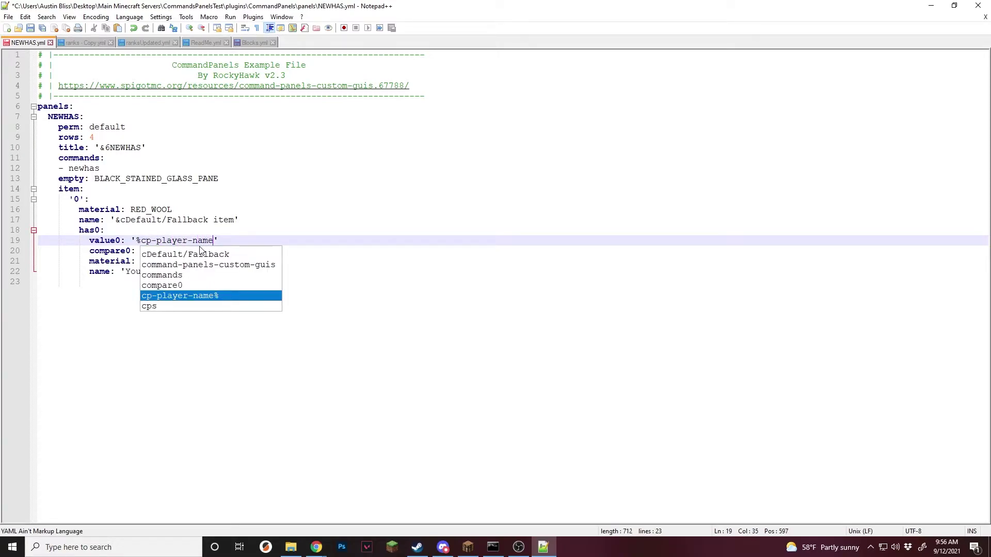
text(PERM)
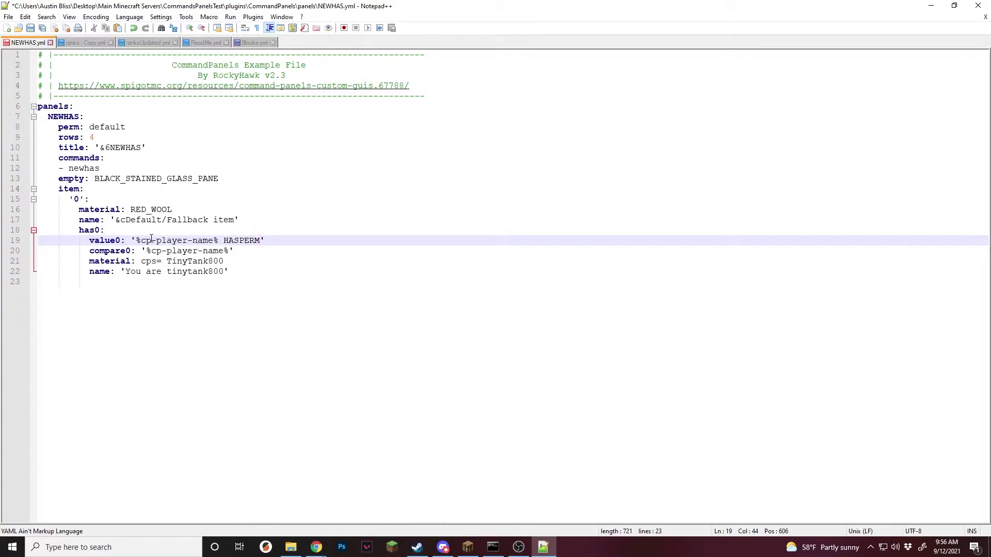
- Replace compare0's placeholder with rank.iron and save NEWHAS.yml
mouse_move(136, 241)
mouse_down()
mouse_move(260, 241)
mouse_move(146, 252)
mouse_up()
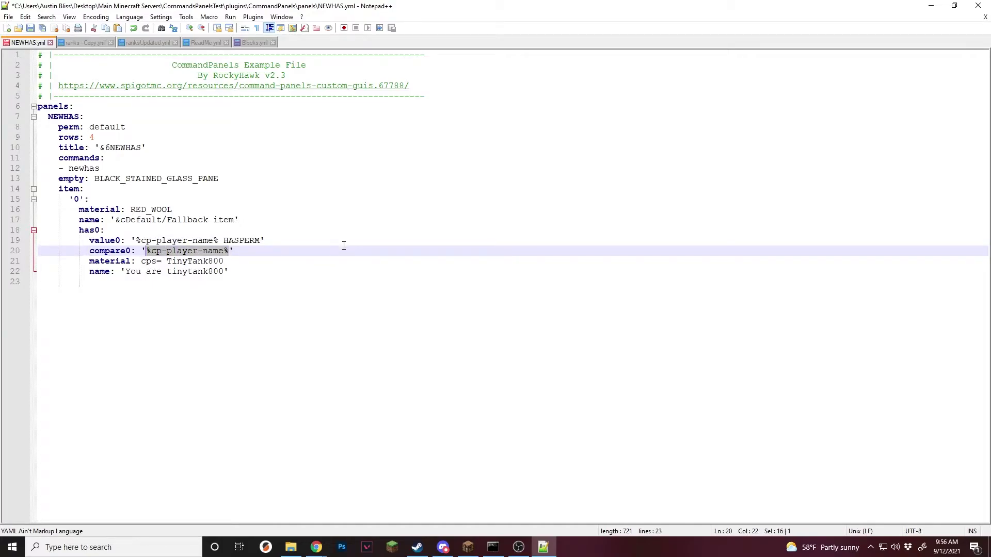
text(ran)
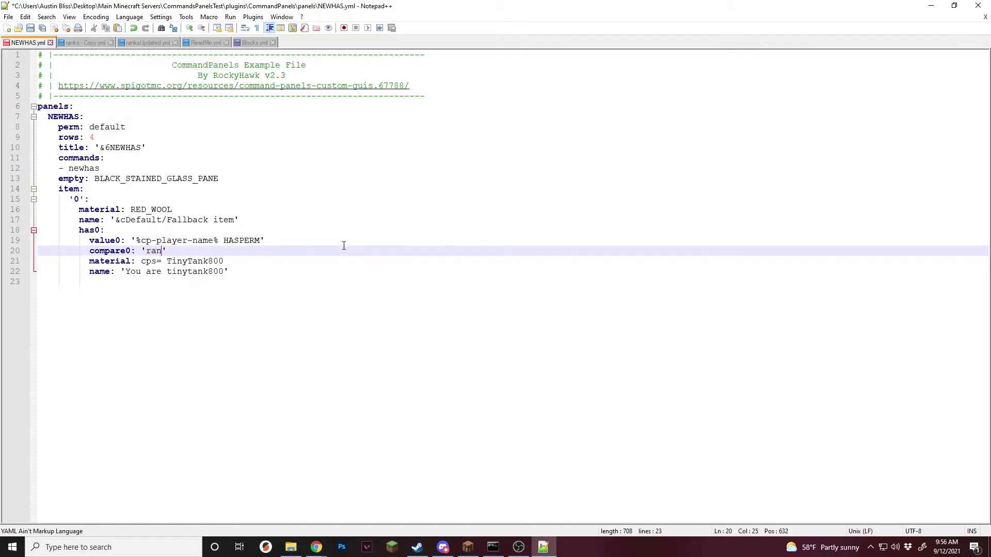
text(k.iron)
click(295, 253)
key(ctrl+s)
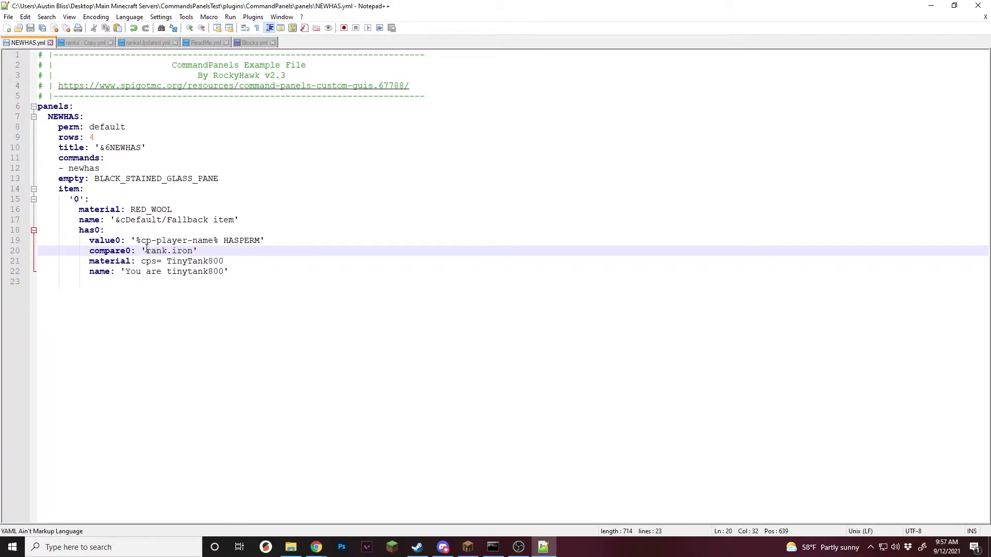
- Highlight the value0, compare0 and fallback item name values to compare them
drag(138, 241, 220, 242)
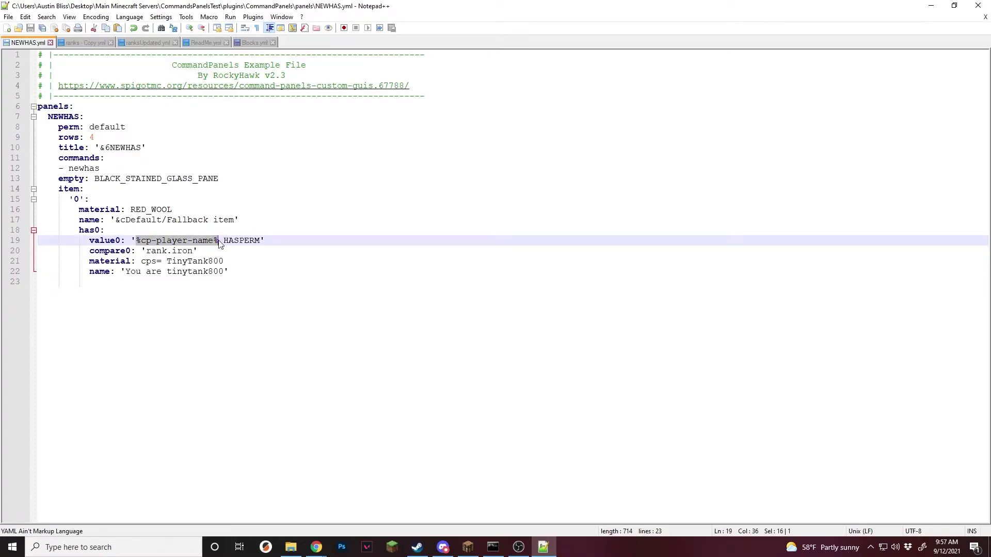
drag(229, 241, 265, 241)
drag(195, 250, 143, 251)
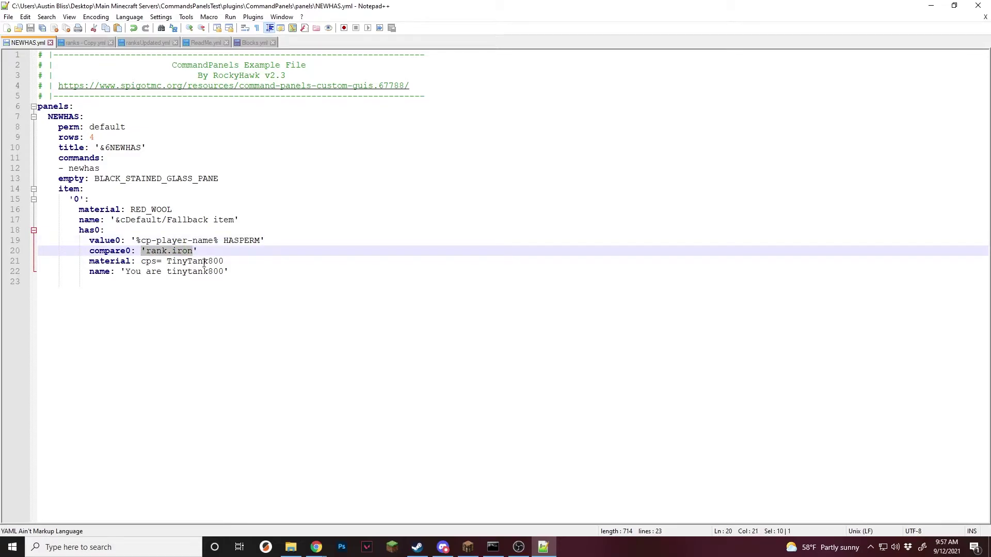
click(227, 261)
click(243, 271)
drag(243, 271, 208, 267)
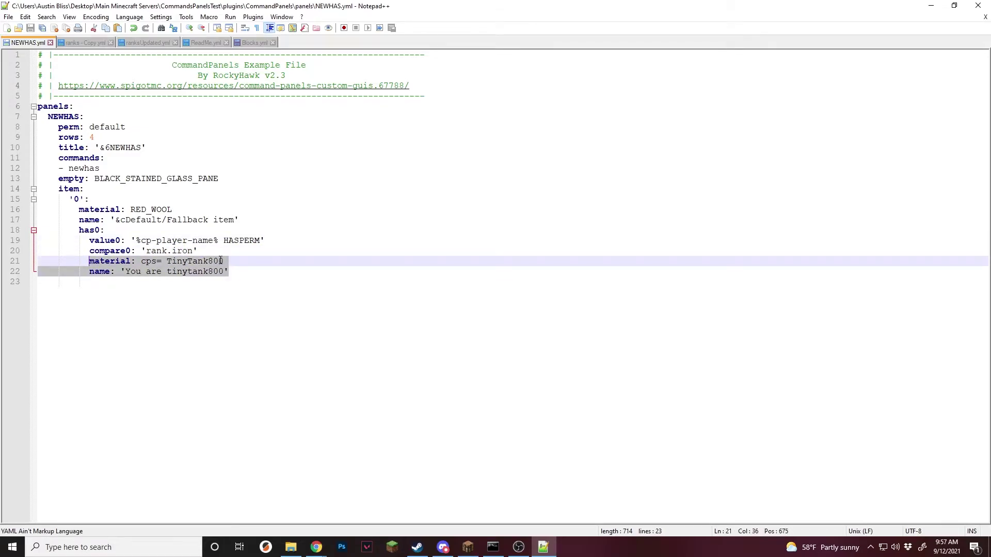
drag(239, 220, 111, 220)
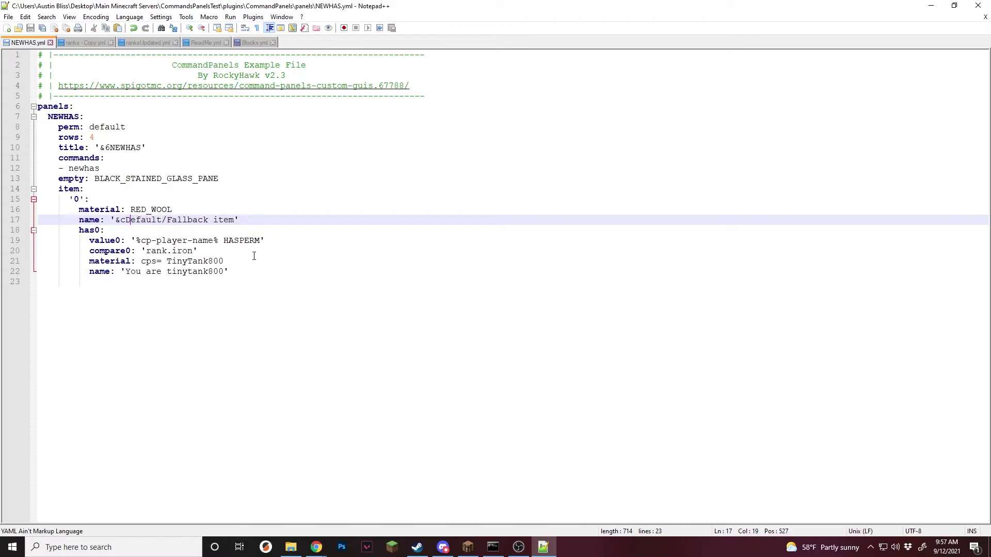
- Set the has0 item to GREEN_WOOL named 'Has permission' and save
drag(223, 261, 141, 263)
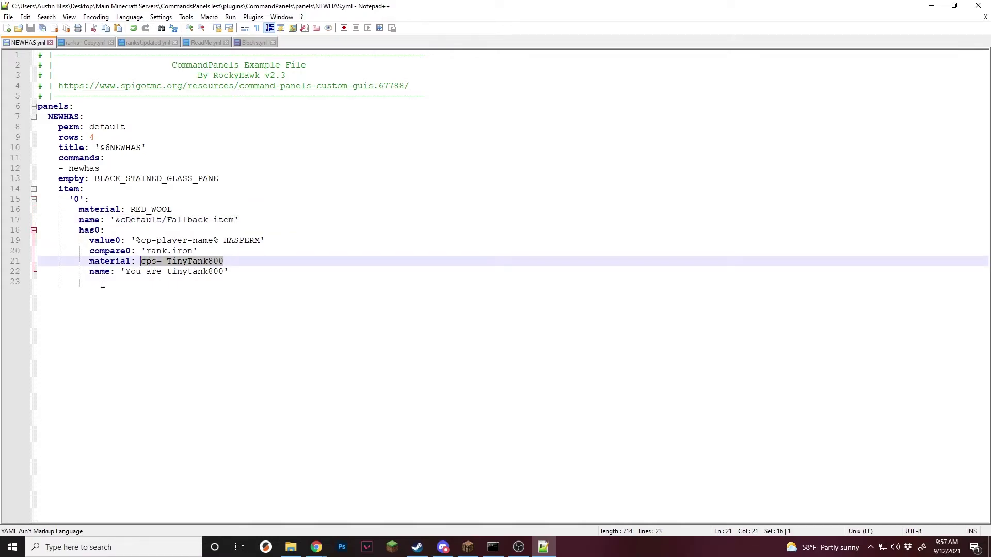
text(GREEN)
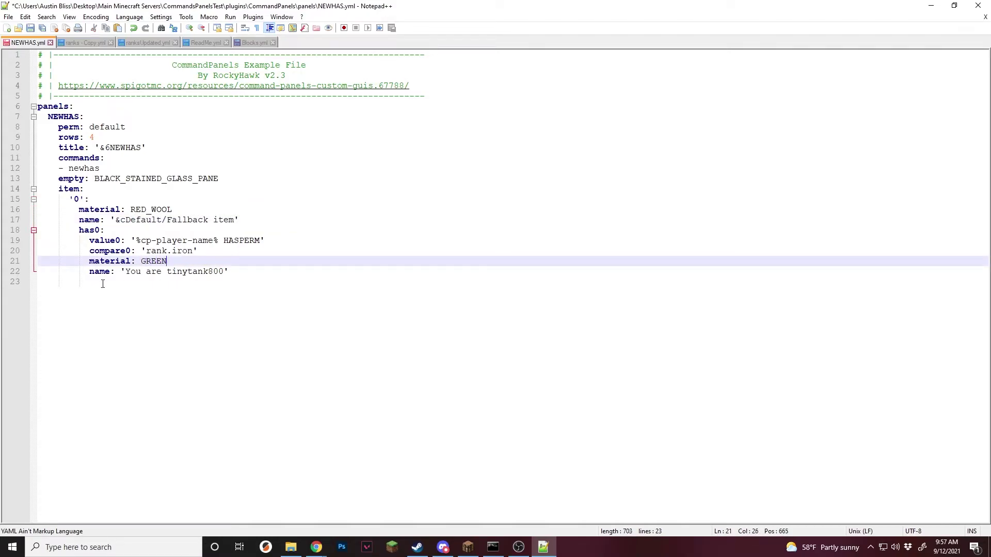
text(_WOOL)
drag(226, 272, 126, 272)
text(Has)
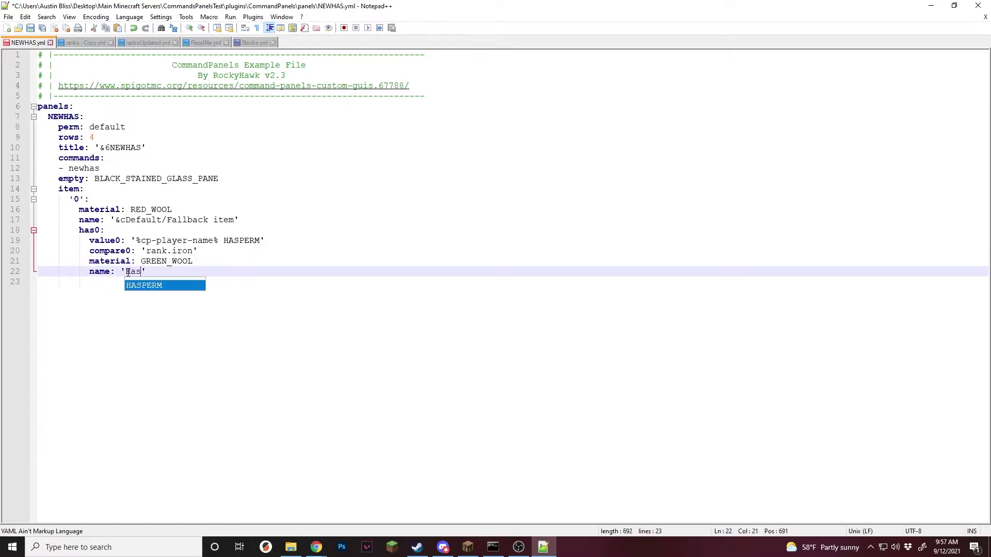
text( permission)
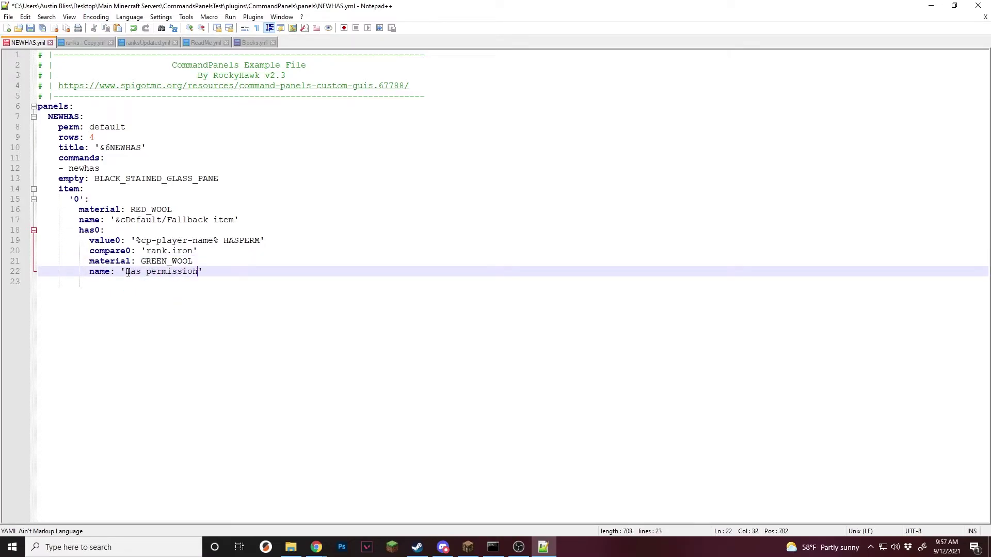
key(ctrl+s)
click(248, 267)
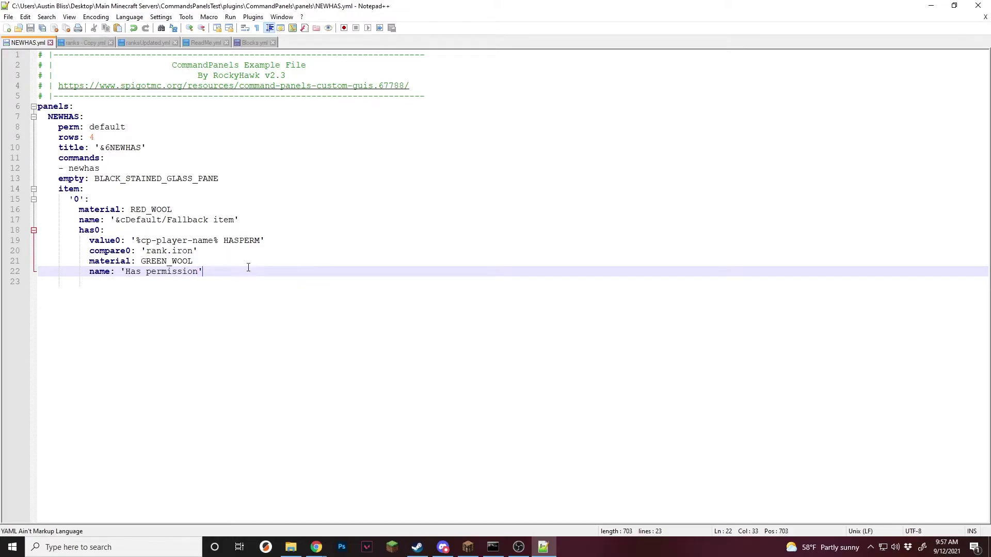
key(alt+Tab)
- Open and close the NEWHAS panel, then grant the player rank.iron with /lp user permission set
text(/newhas)
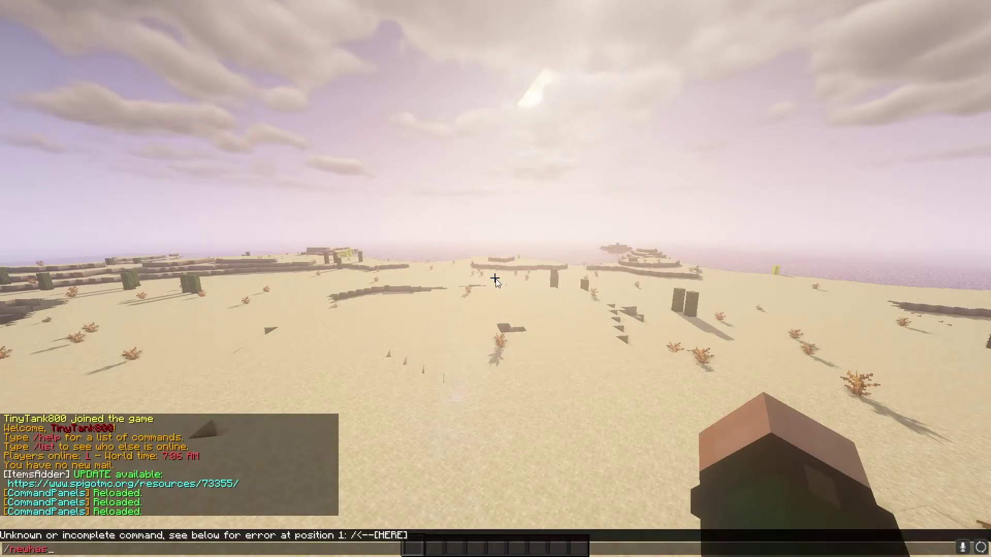
key(Return)
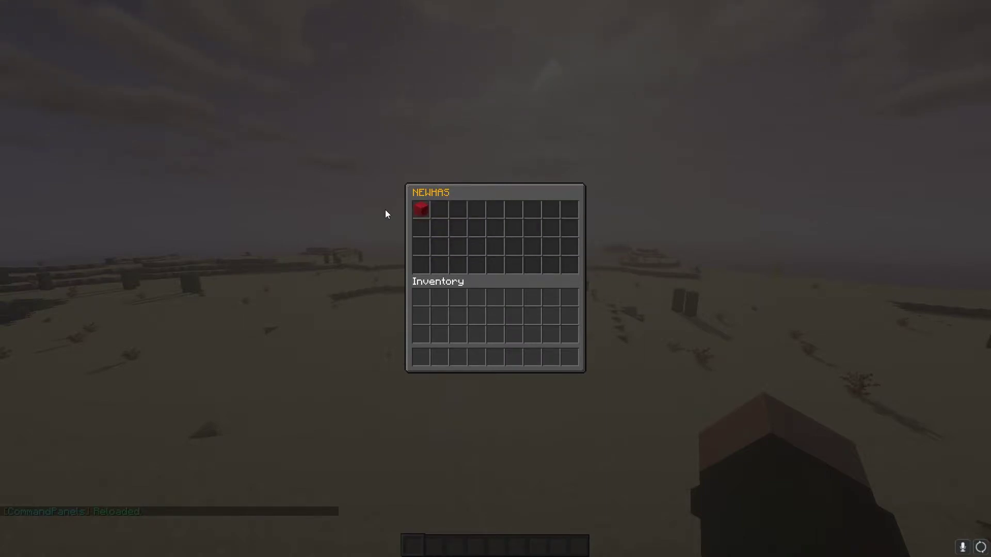
key(Escape)
text(/lp user)
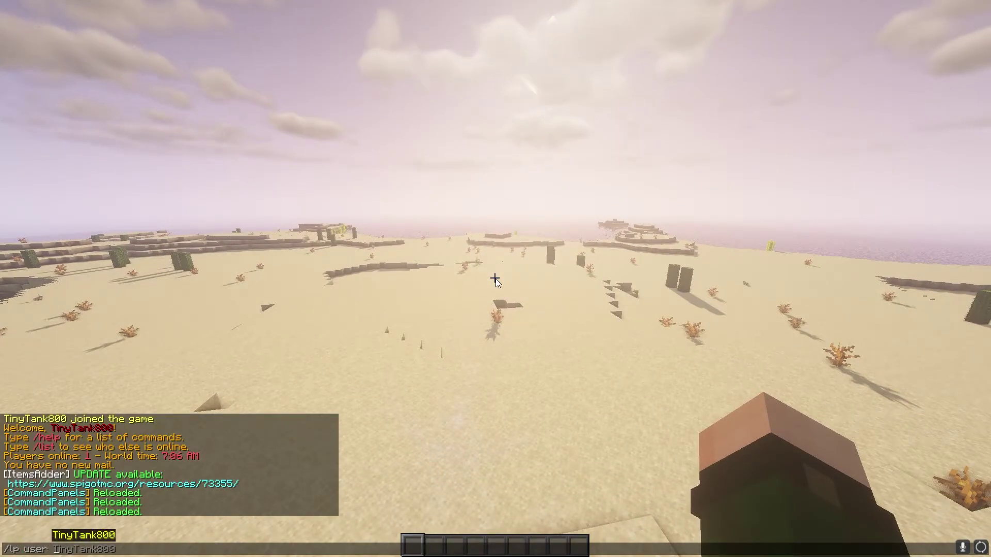
key(Tab)
text(p)
key(Tab)
key(Tab)
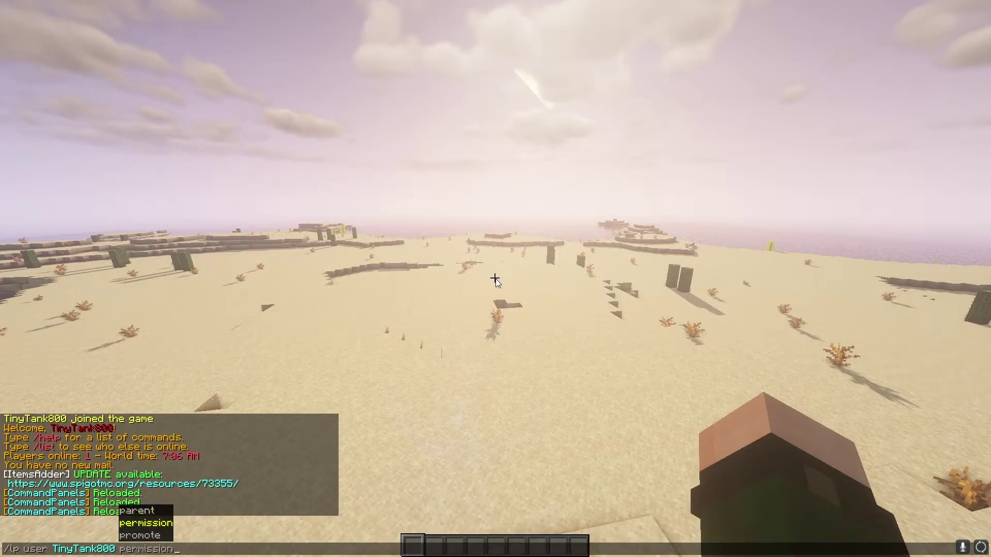
text(set rank.)
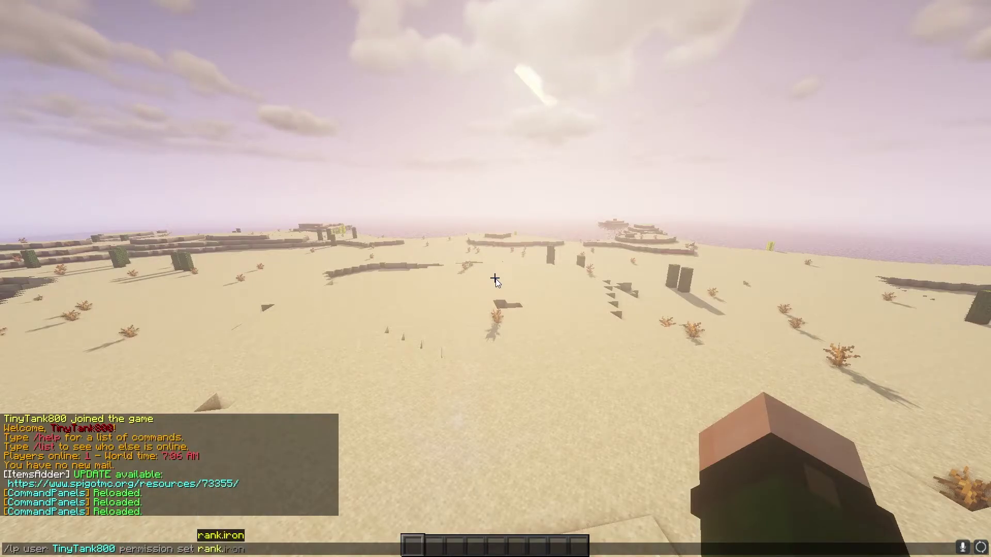
key(Tab)
key(Tab)
key(Return)
- Reopen the panel with /cp newhas to see the green wool 'Has permission' item
key(t)
key(Up)
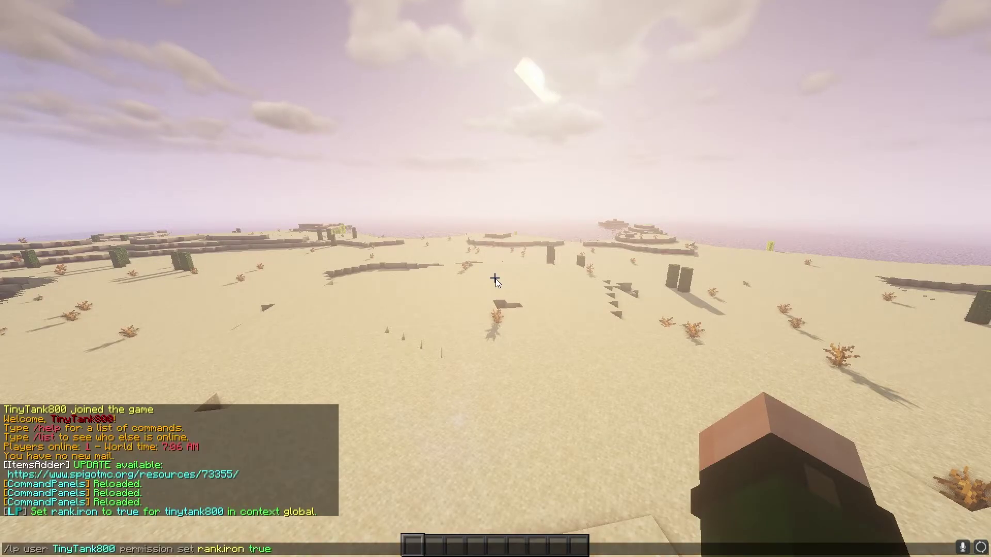
key(ctrl+a)
text(/cp newhas)
key(Return)
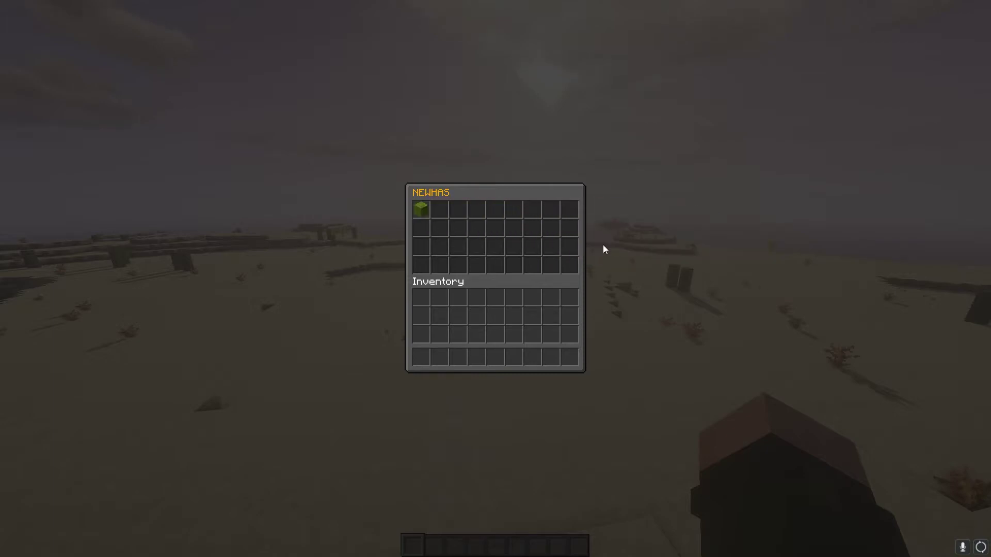
- Back in Notepad++, highlight the value0 placeholder and the rank.iron value
key(alt+Tab)
mouse_move(136, 241)
mouse_down()
mouse_move(212, 243)
mouse_move(147, 250)
mouse_up()
double_click(241, 240)
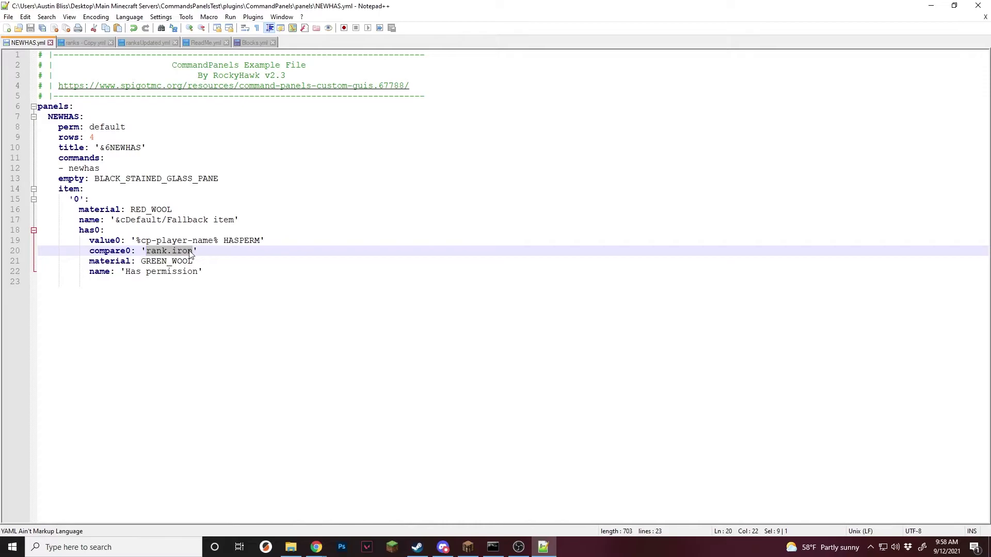
click(234, 254)
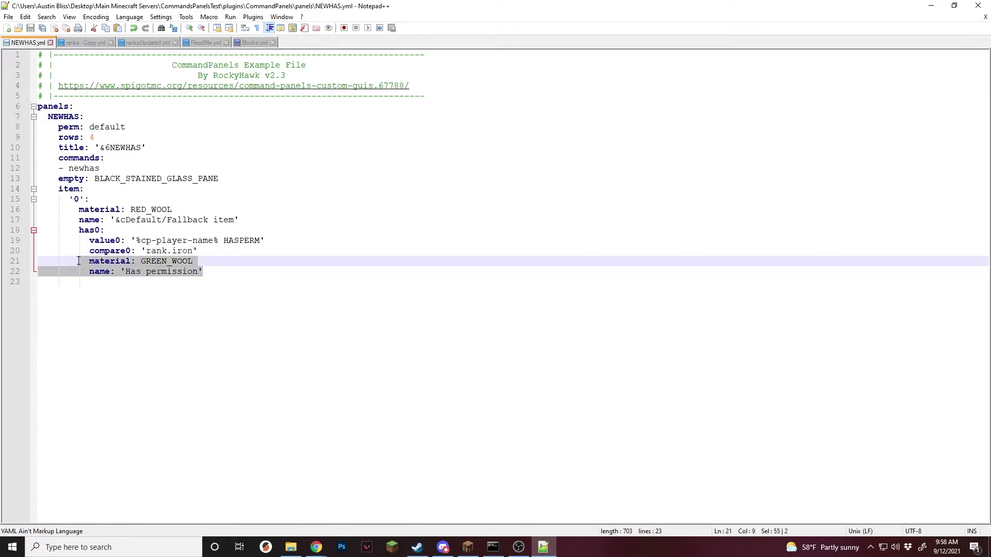